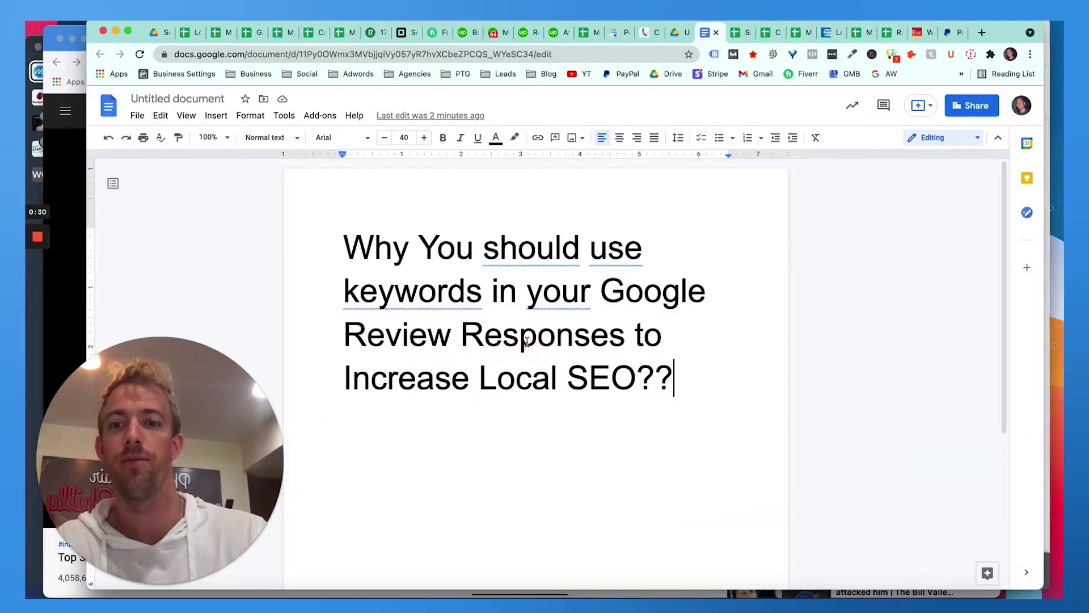
# - Select the word 'keywords' in the Google Docs title question about review responses
pyautogui.tripleClick(526, 342)
pyautogui.click(529, 345)
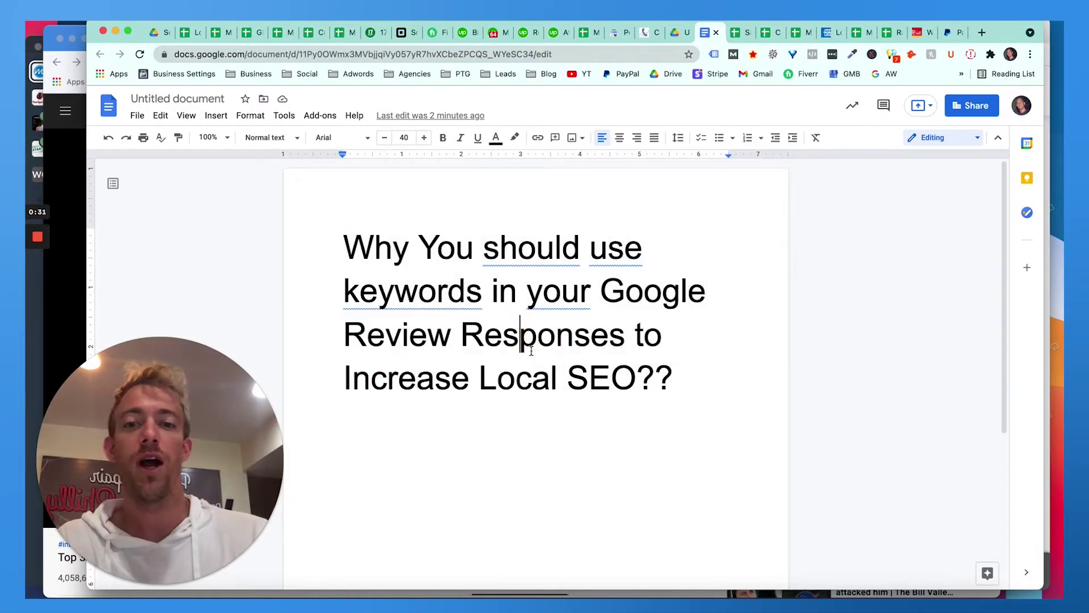
pyautogui.doubleClick(430, 296)
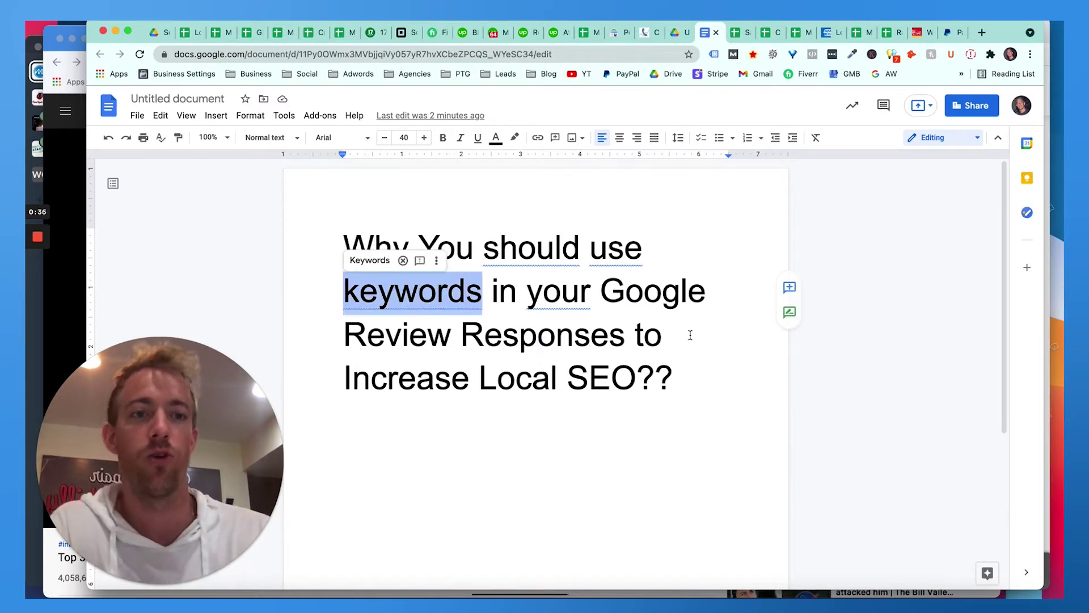
# - Bring the browser forward and scroll the Google My Business 'Haven't replied' reviews list
pyautogui.hotkey('ctrl', 'Up')
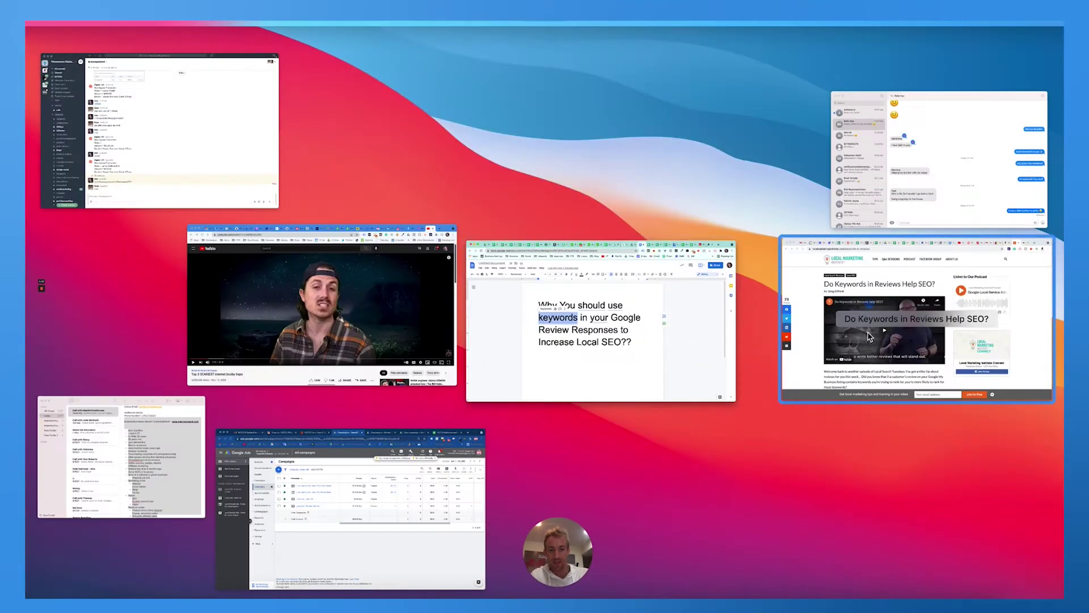
pyautogui.click(884, 307)
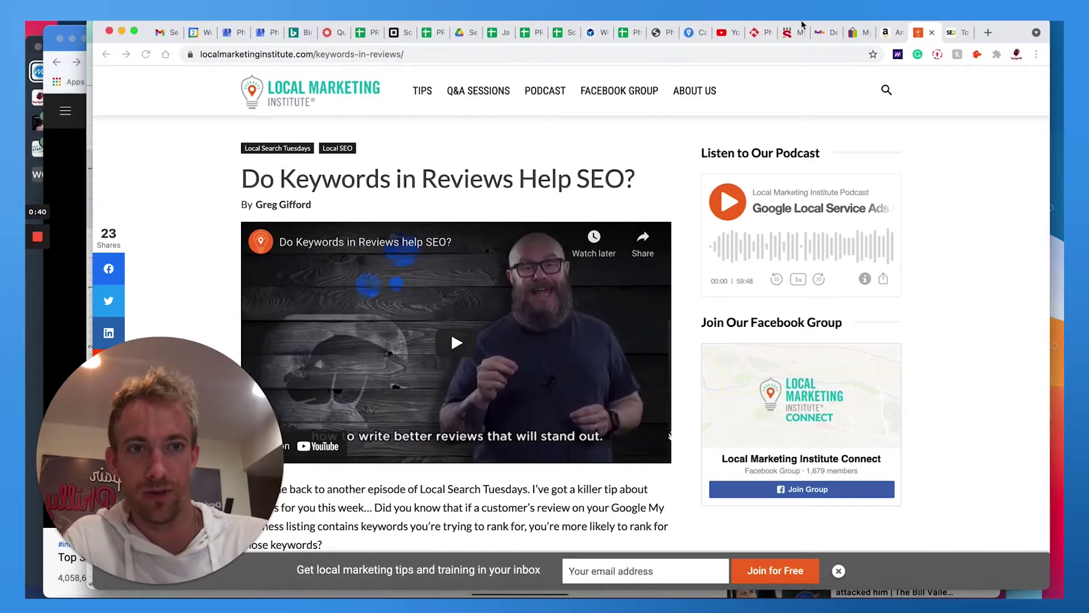
pyautogui.click(267, 39)
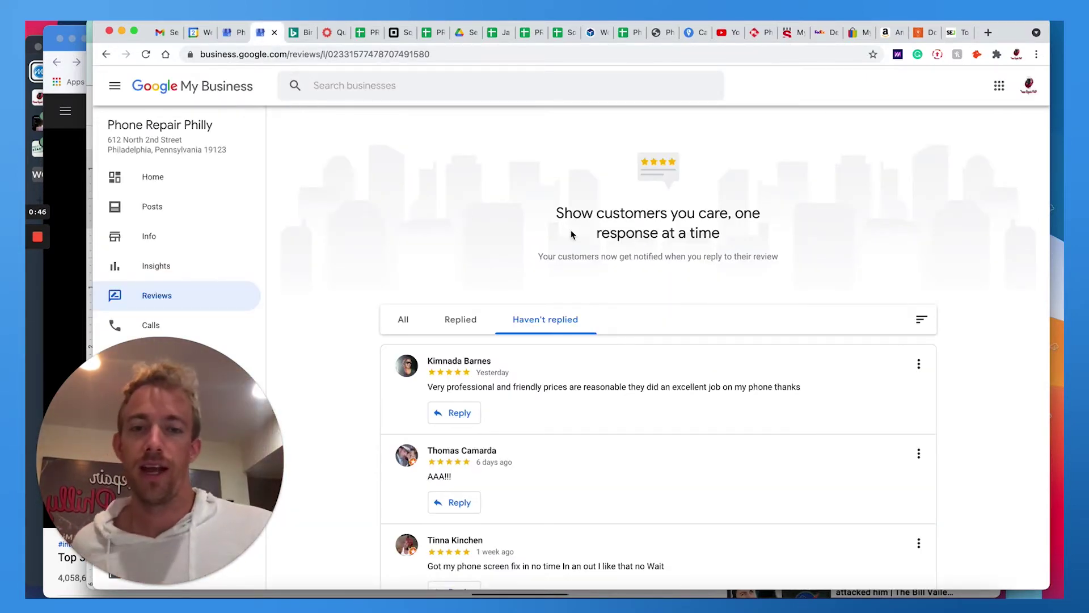
pyautogui.scroll(-2, 180, 230)
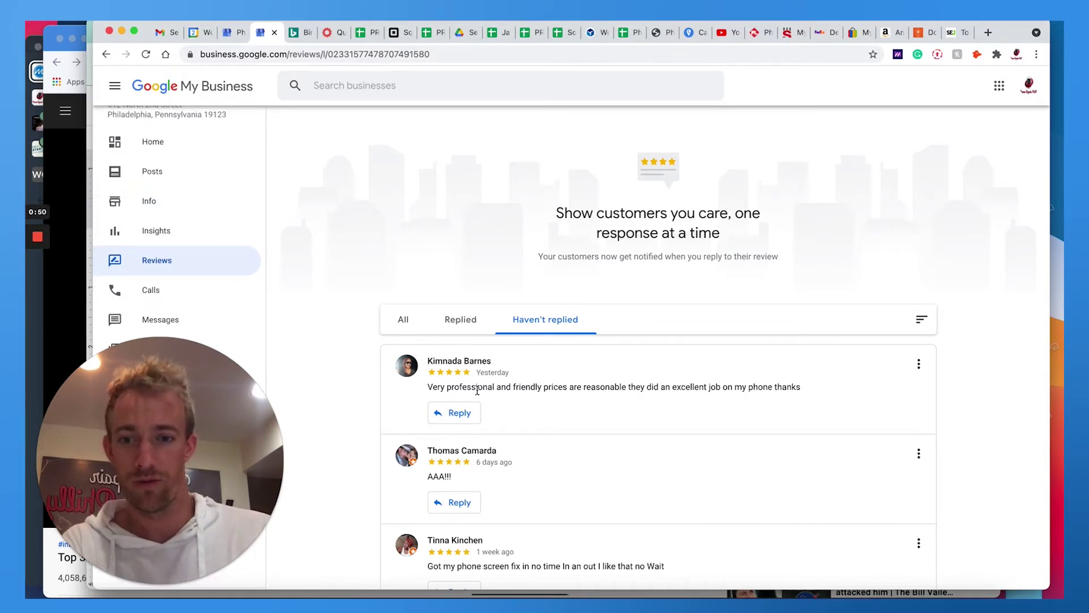
pyautogui.scroll(-3, 476, 389)
pyautogui.scroll(-5, 477, 394)
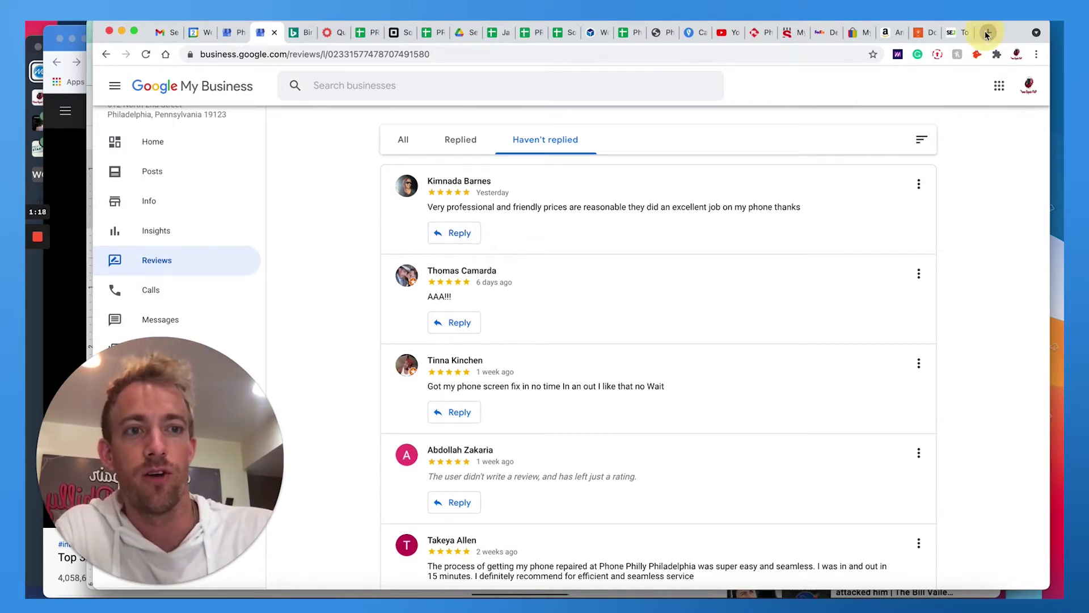
# - Search Google in a new tab for 'iphone 8 plus screen repairs near me' and browse the local listings
pyautogui.press('super+t')
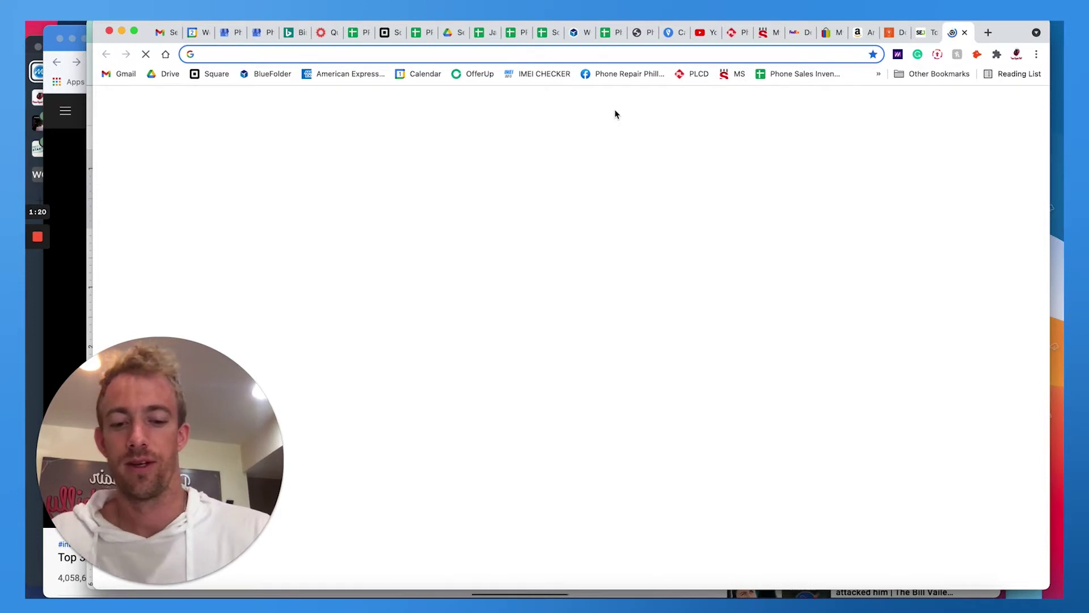
pyautogui.write('iphone 8 plus')
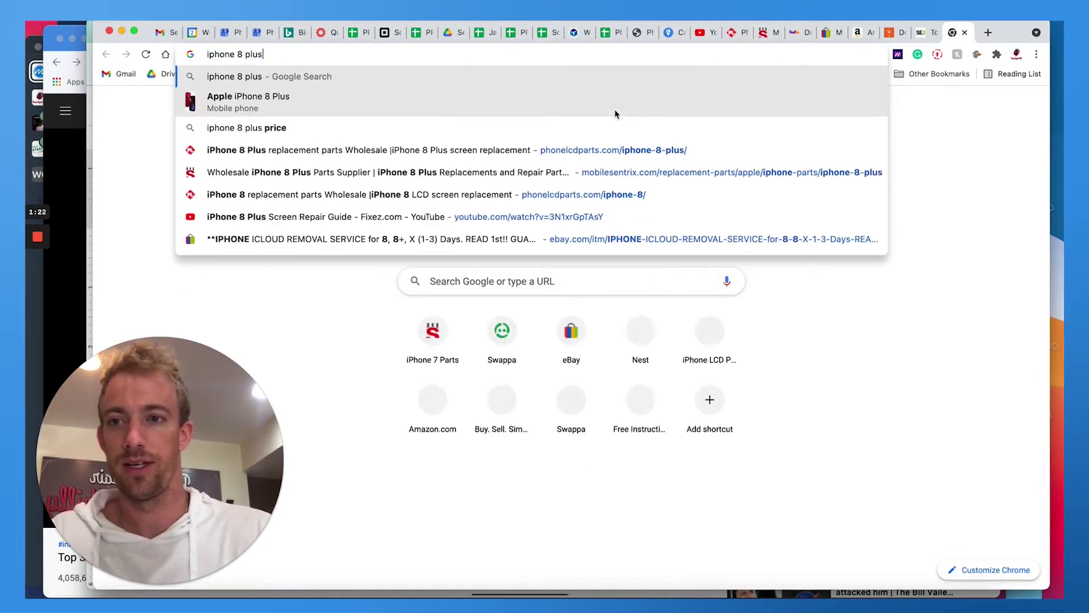
pyautogui.write(' screen repairs near me')
pyautogui.press('Return')
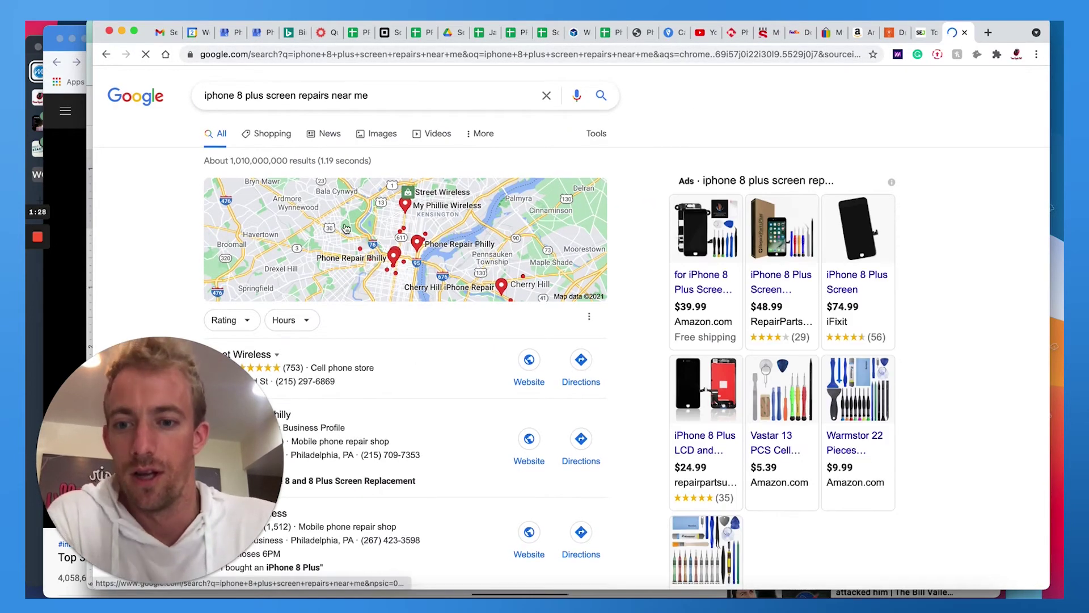
pyautogui.scroll(-5, 343, 239)
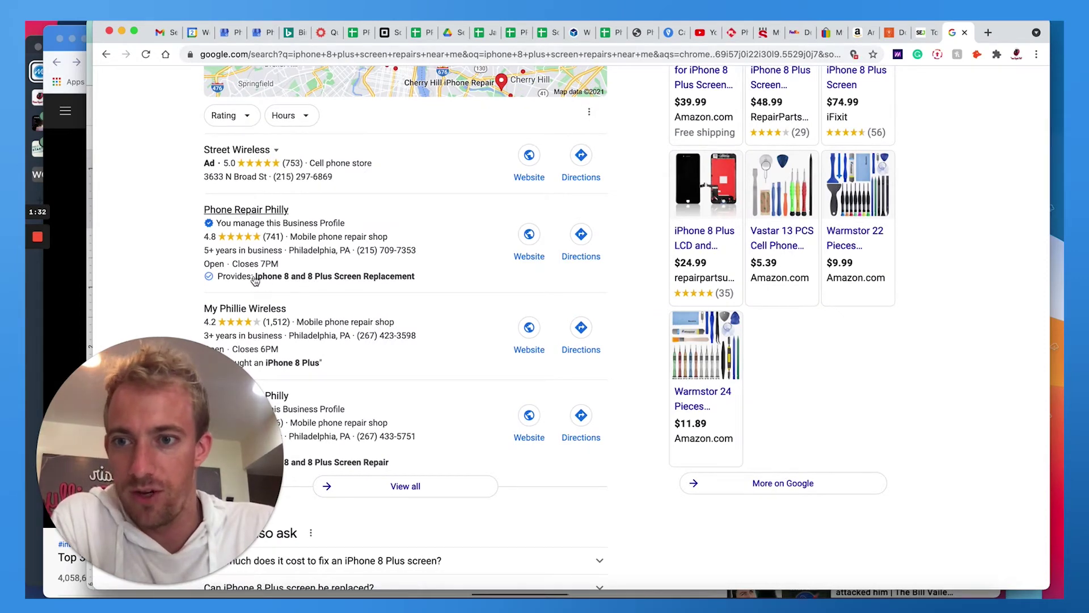
pyautogui.scroll(-2, 337, 260)
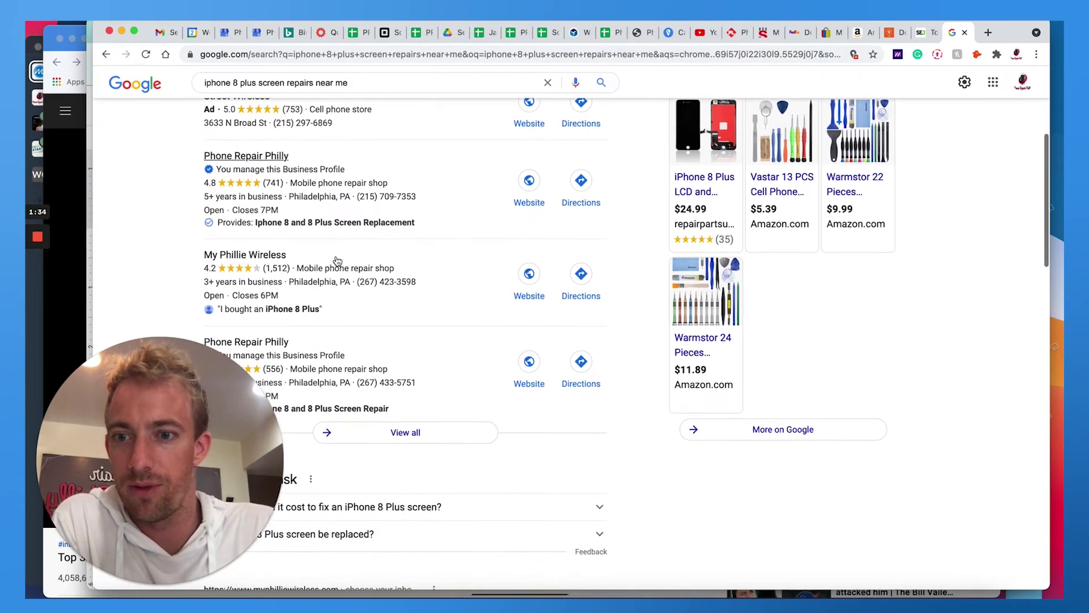
pyautogui.scroll(-3, 326, 323)
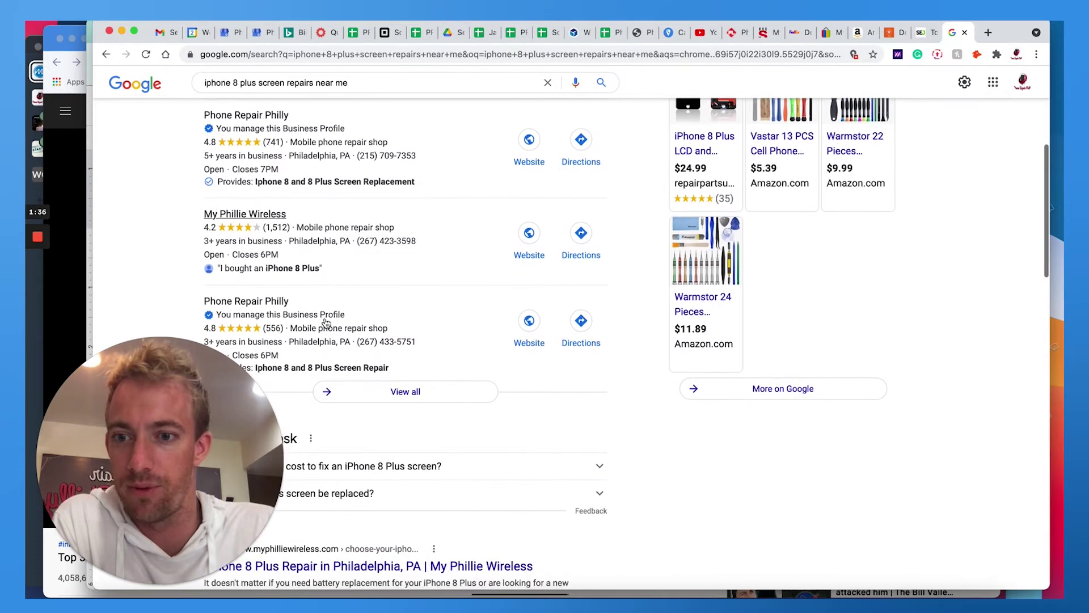
pyautogui.scroll(1, 326, 322)
pyautogui.scroll(3, 326, 322)
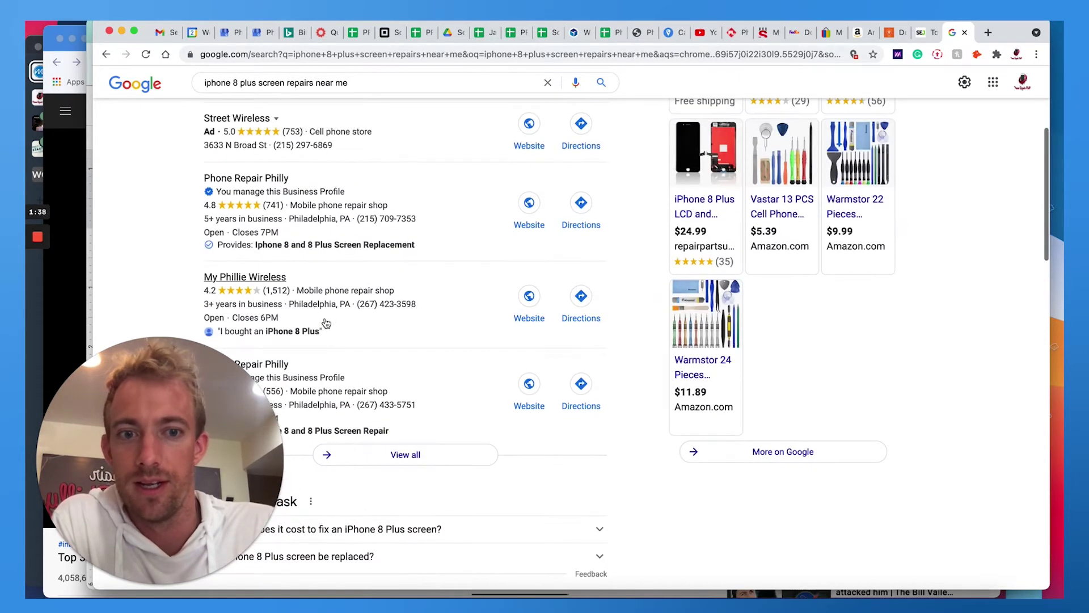
# - Open the Phone Repair Philly listing and scroll through its reviews (4.8 rating, 741 reviews)
pyautogui.click(339, 233)
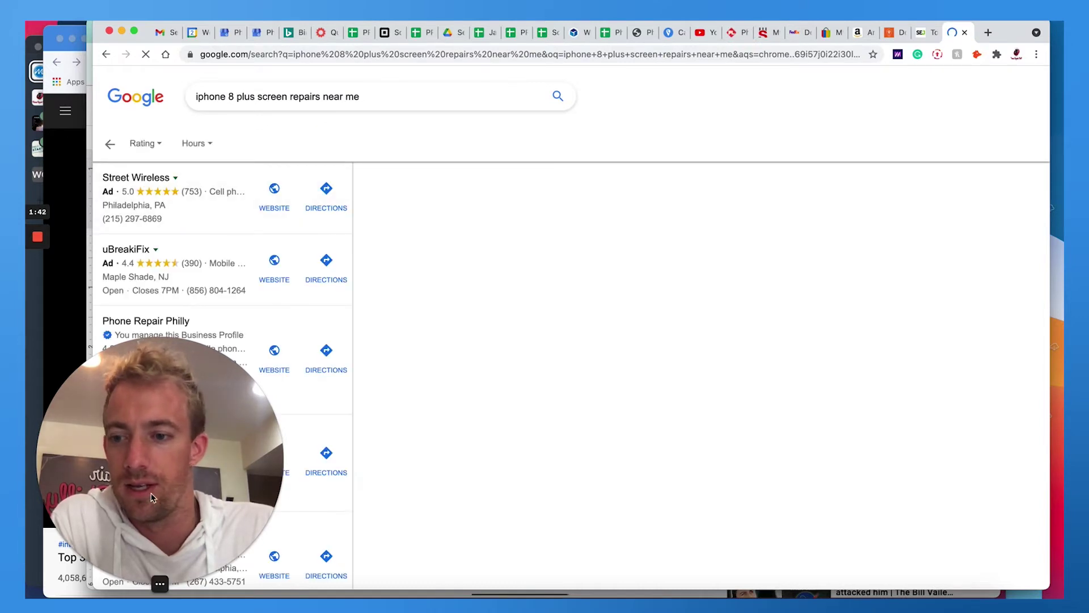
pyautogui.click(138, 586)
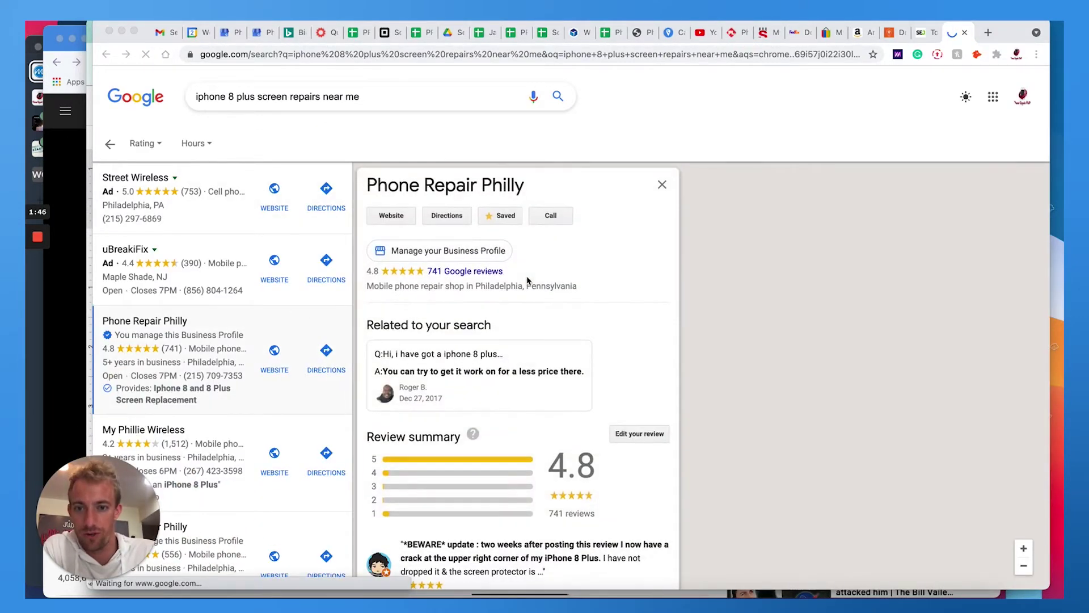
pyautogui.scroll(-3, 526, 278)
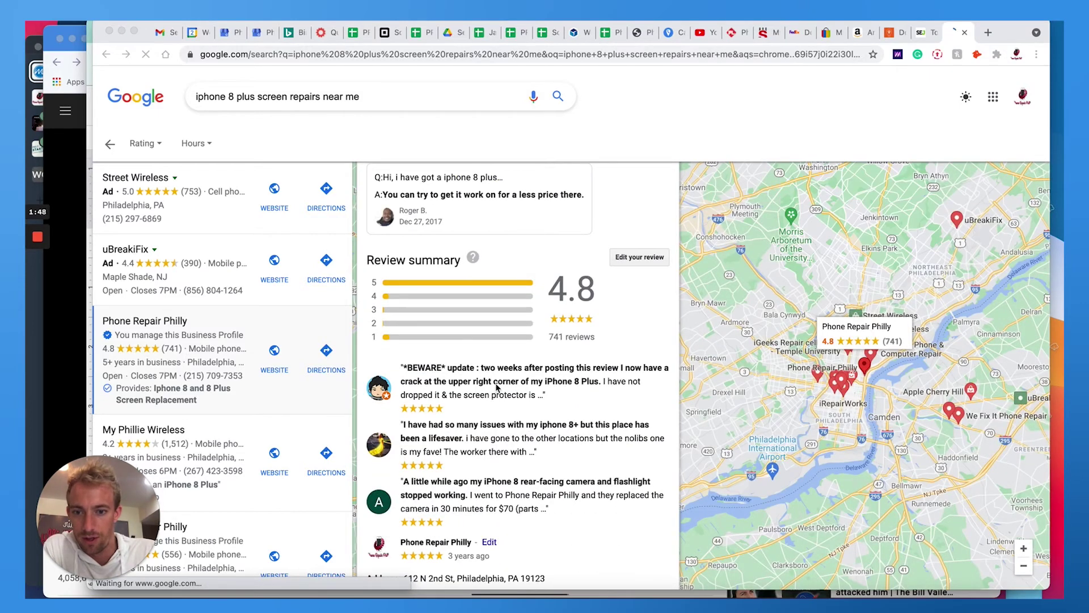
pyautogui.scroll(-5, 514, 386)
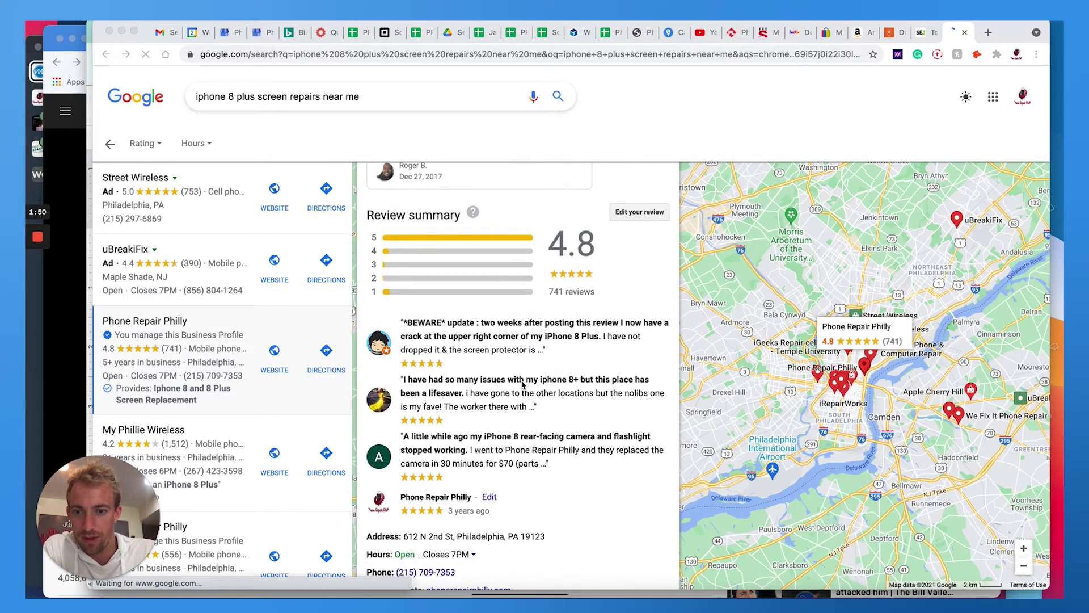
pyautogui.scroll(-1, 499, 298)
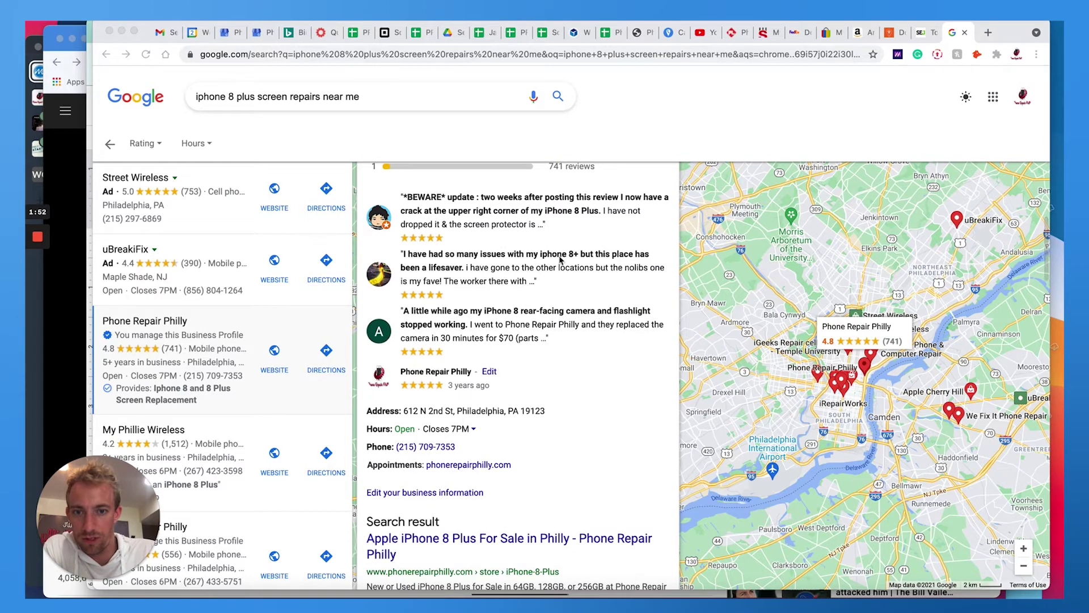
pyautogui.scroll(-1, 474, 289)
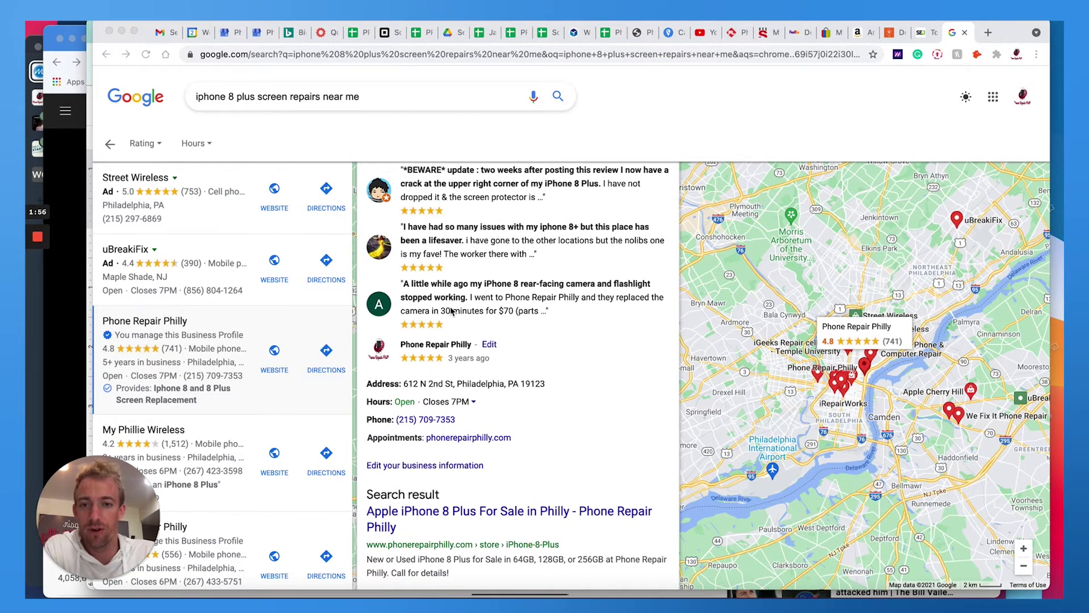
pyautogui.scroll(-1, 452, 311)
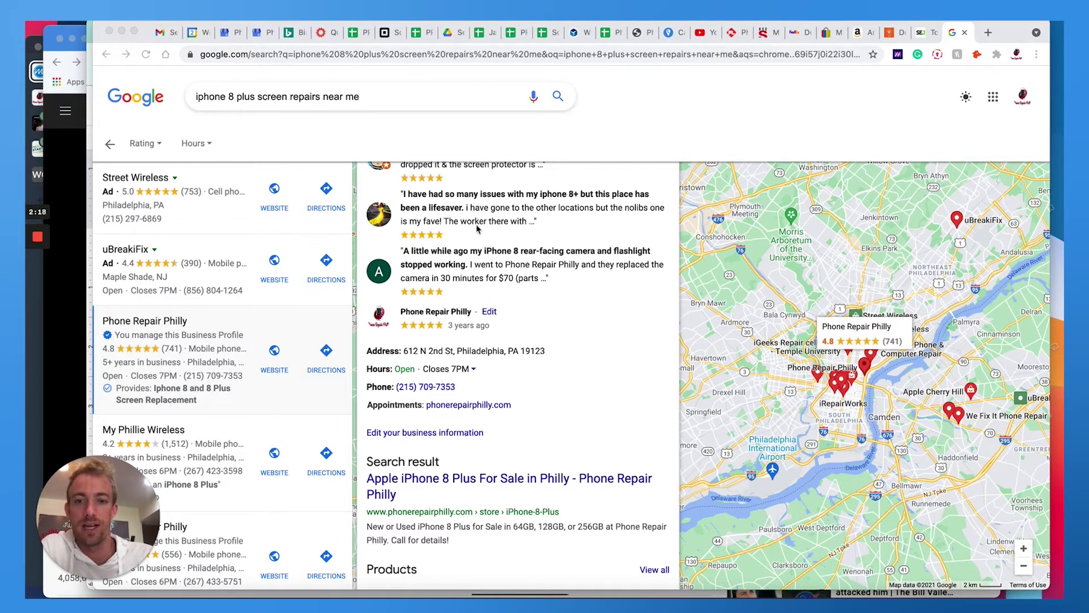
pyautogui.scroll(3, 477, 228)
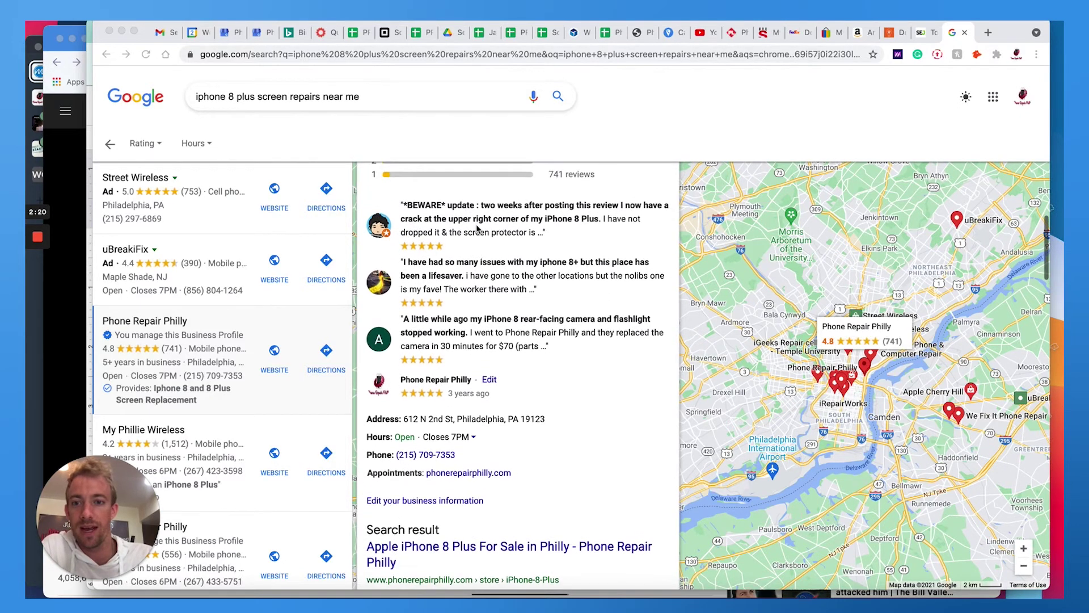
pyautogui.scroll(-2, 530, 244)
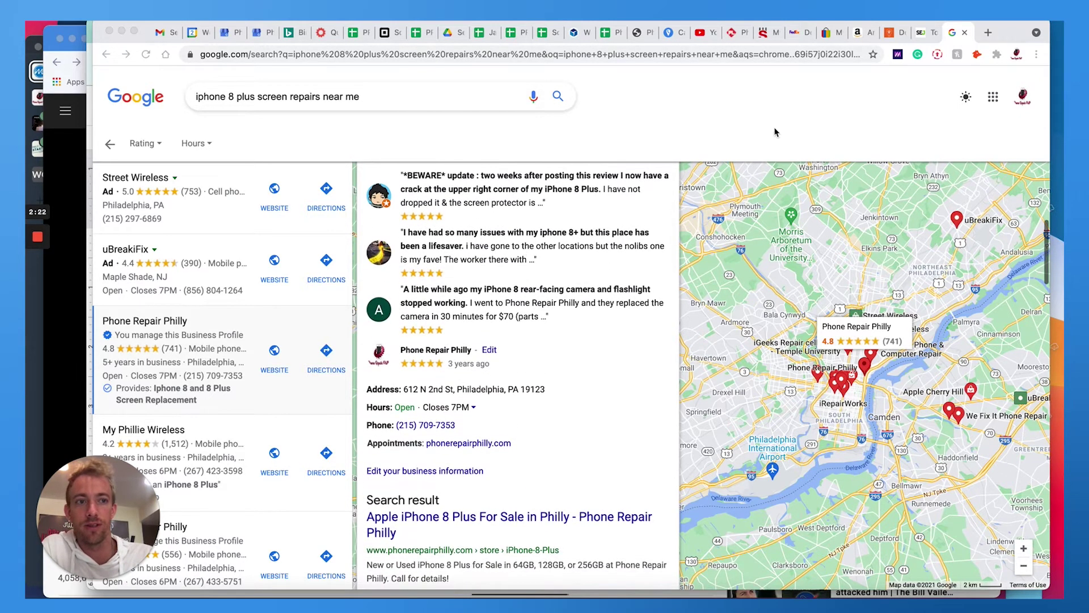
# - Open the Local Marketing Institute 'Do Keywords in Reviews Help SEO?' article and scroll to its sample questions
pyautogui.click(920, 34)
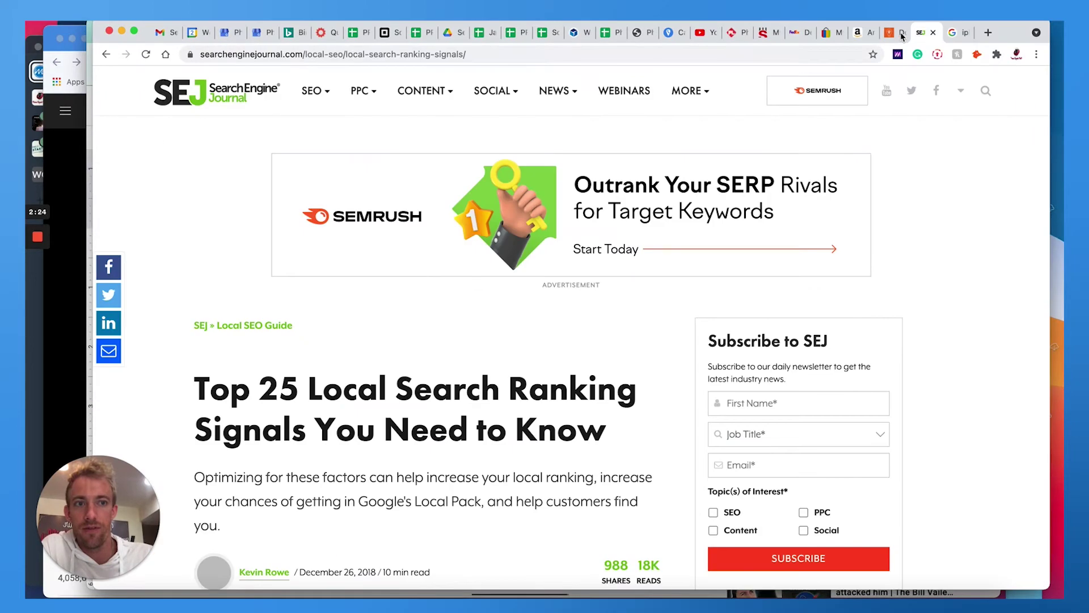
pyautogui.click(895, 34)
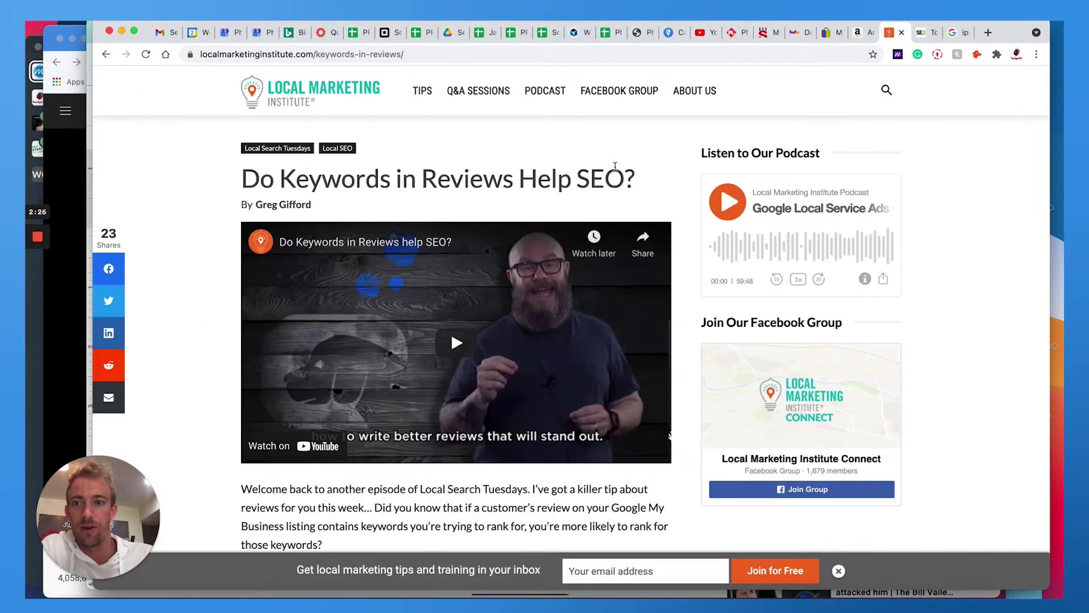
pyautogui.scroll(-5, 491, 140)
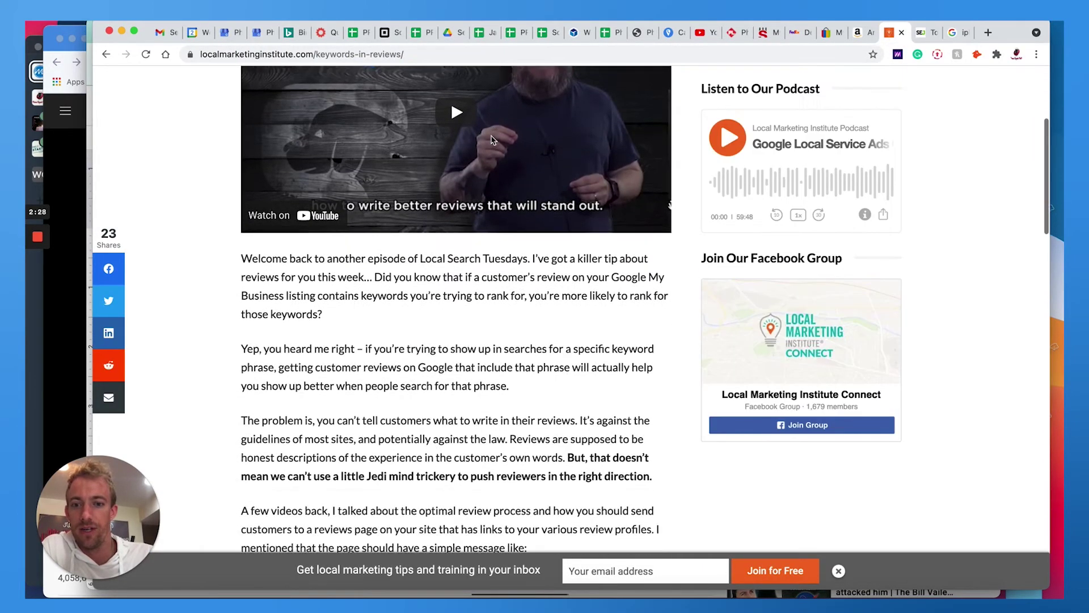
pyautogui.scroll(-3, 491, 140)
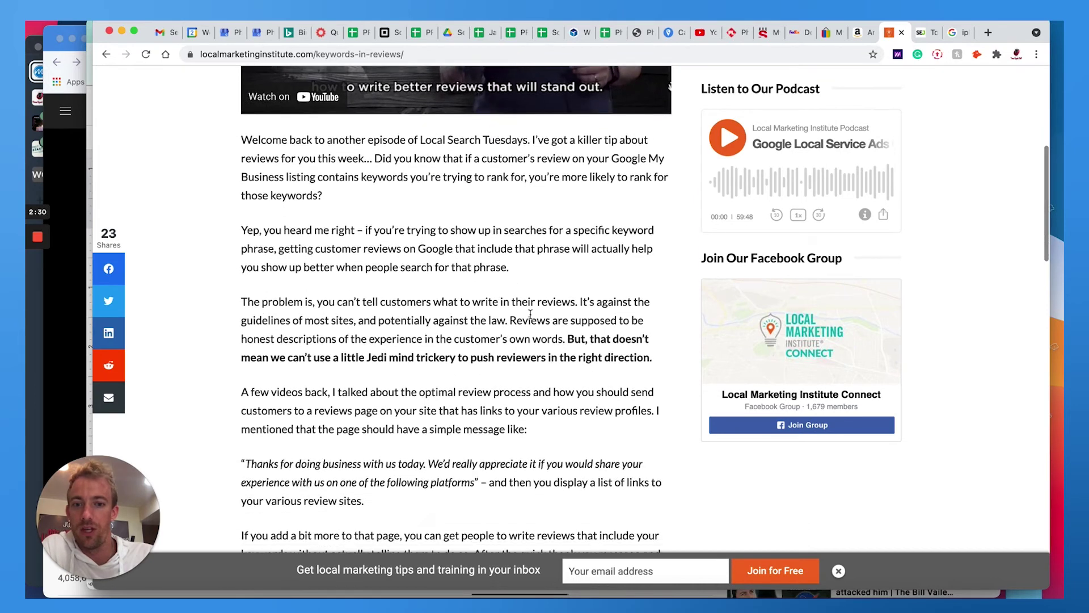
pyautogui.scroll(-1, 510, 355)
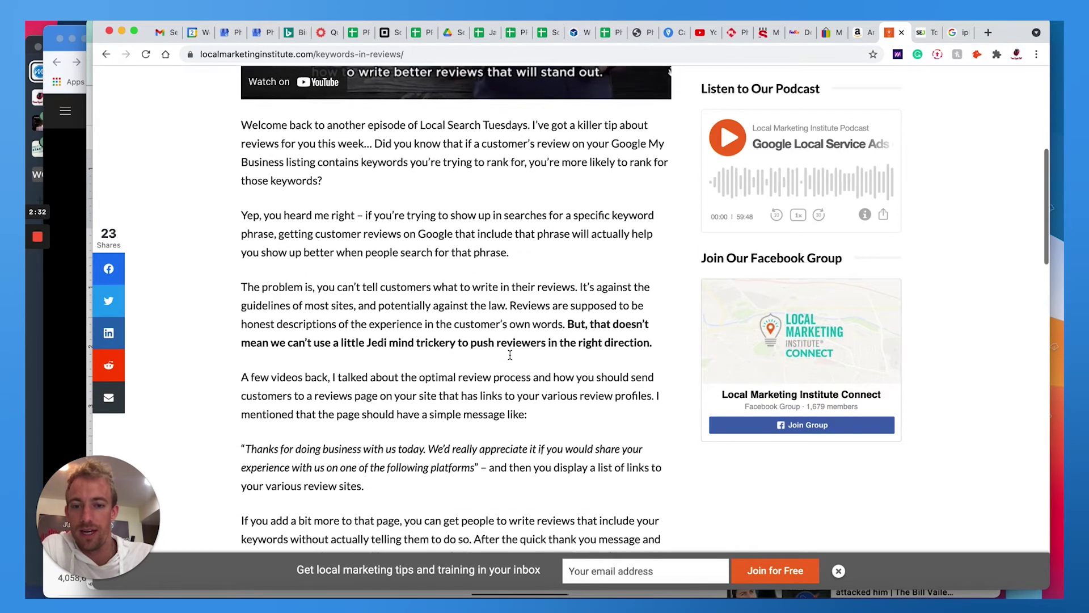
pyautogui.scroll(-2, 510, 358)
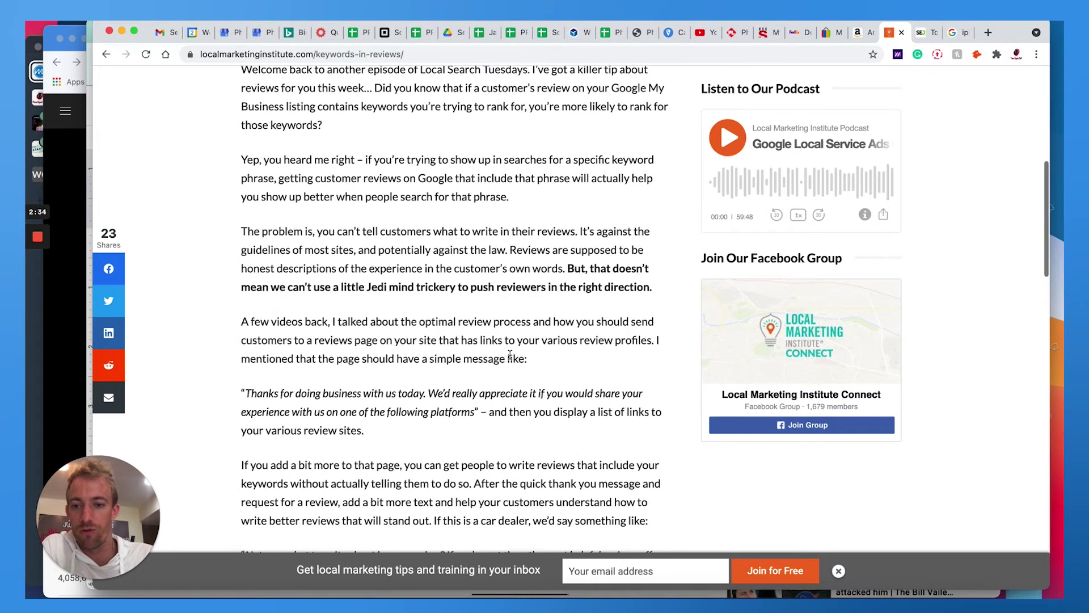
pyautogui.scroll(-5, 510, 355)
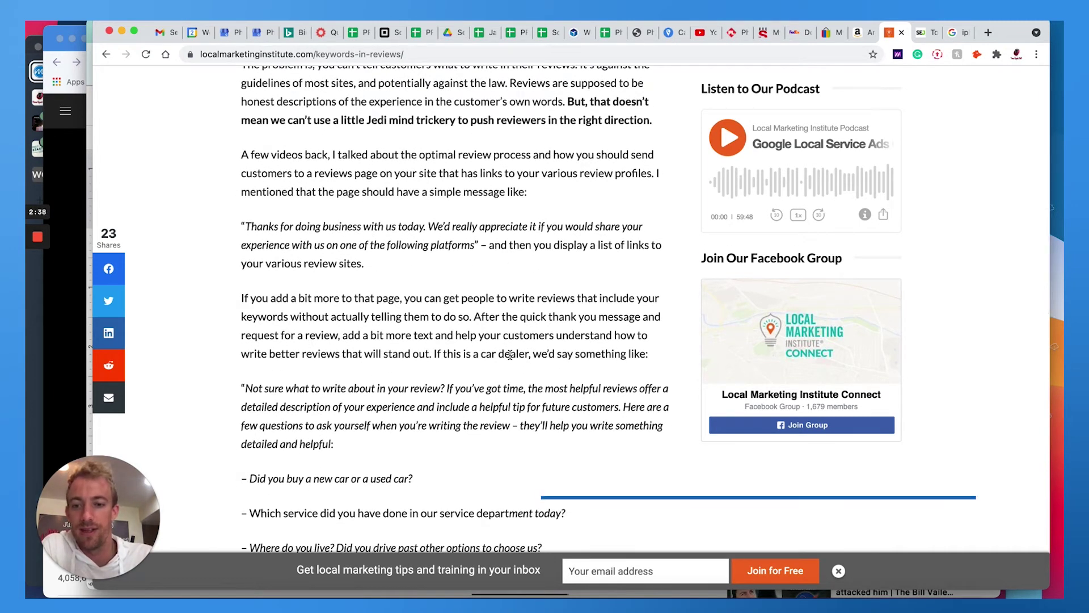
pyautogui.scroll(-1, 510, 355)
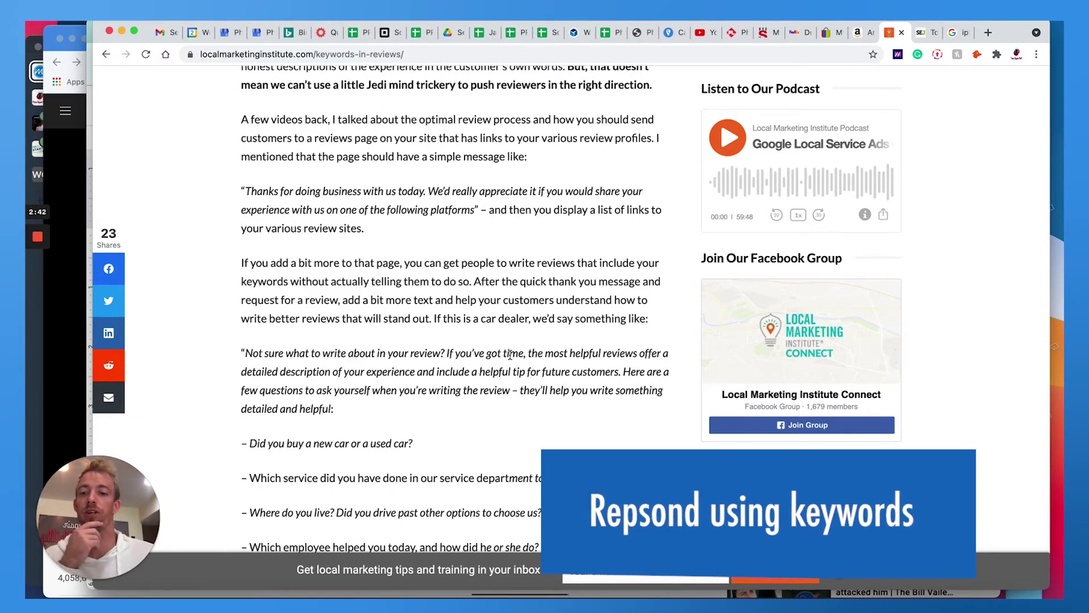
pyautogui.scroll(-1, 510, 356)
pyautogui.scroll(-4, 510, 355)
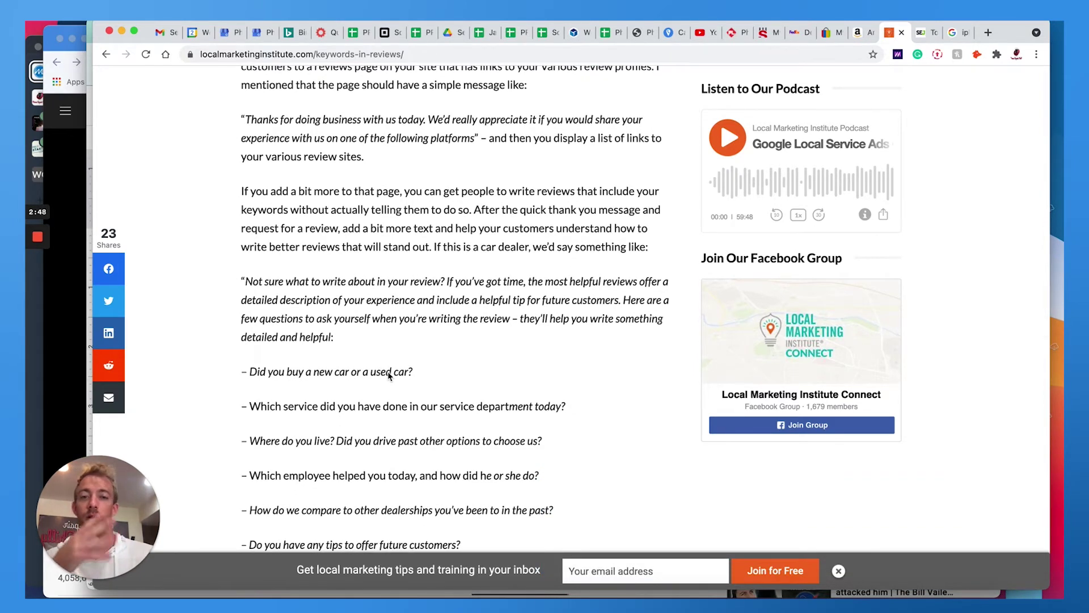
# - Return to the Search Engine Journal Top 25 Local Search Ranking Signals article and scroll down it
pyautogui.scroll(-1, 389, 375)
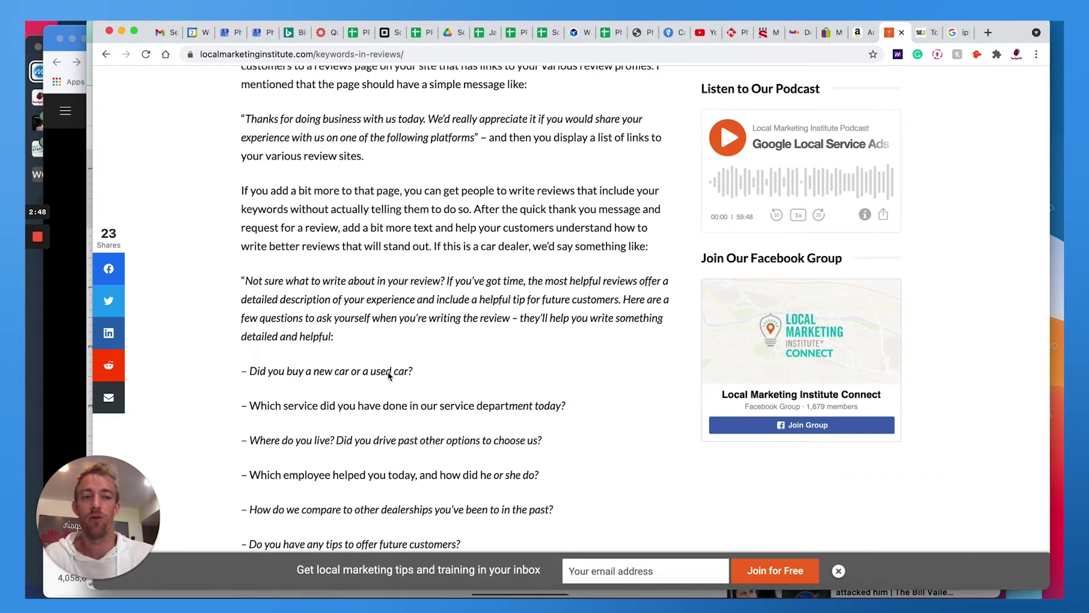
pyautogui.click(925, 33)
pyautogui.scroll(-5, 618, 197)
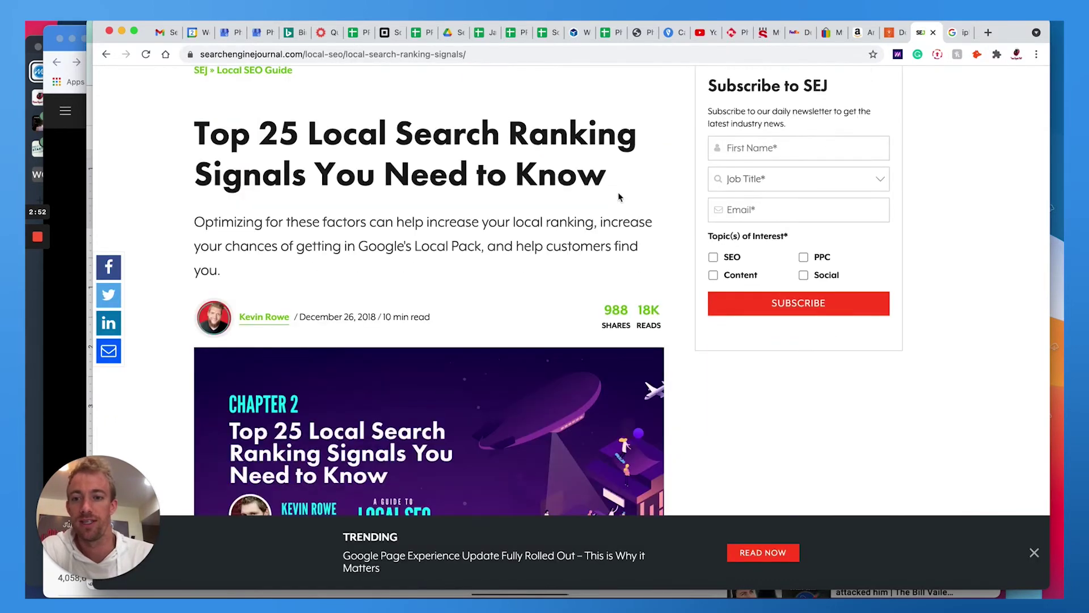
pyautogui.scroll(-6, 618, 197)
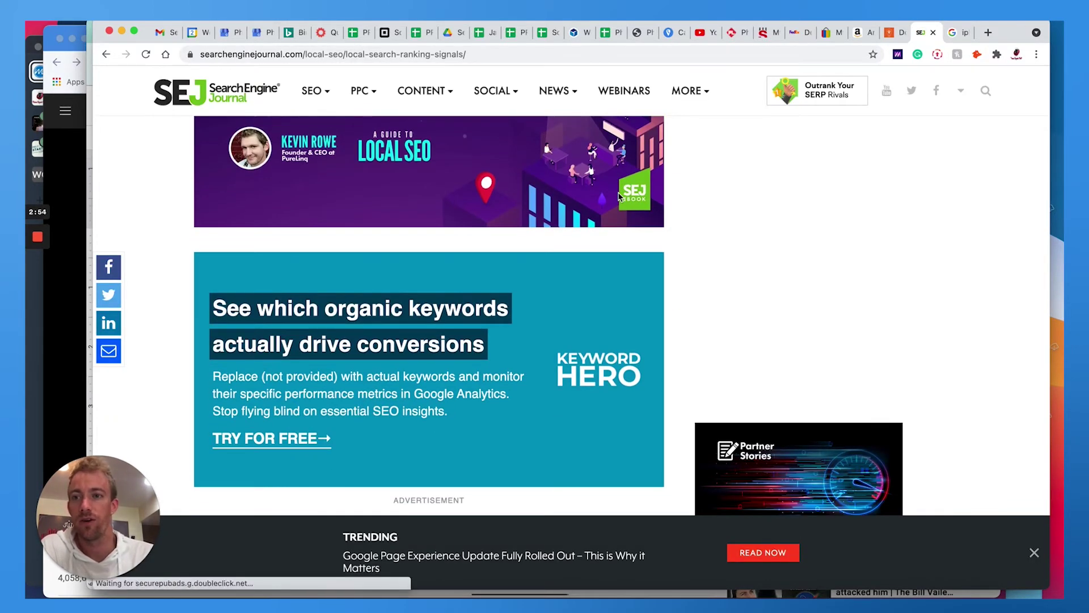
pyautogui.scroll(-1, 620, 197)
pyautogui.scroll(-5, 619, 197)
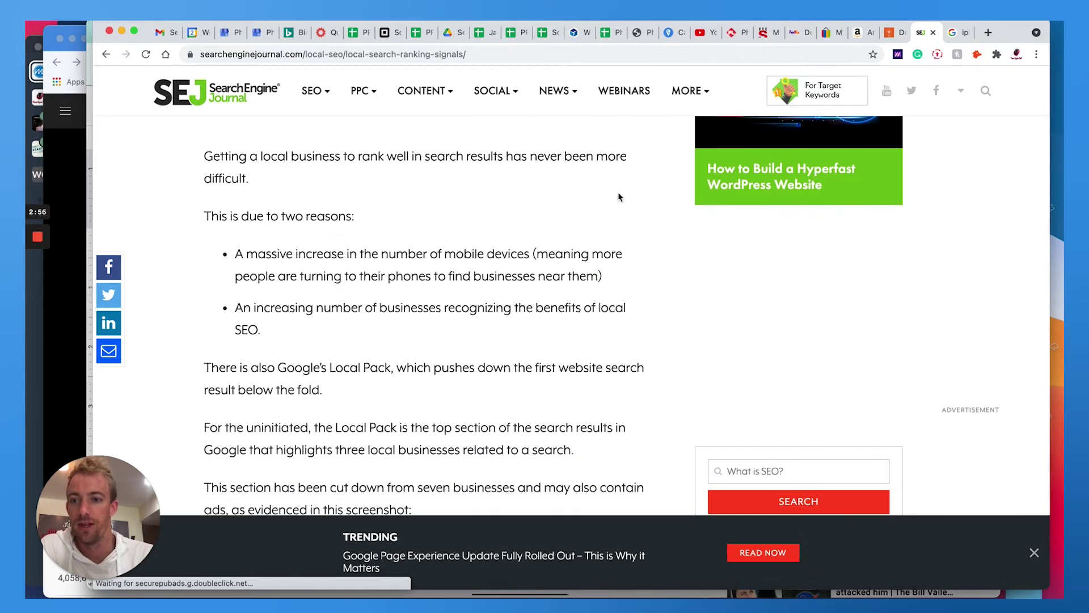
pyautogui.scroll(-5, 618, 196)
pyautogui.scroll(-5, 617, 196)
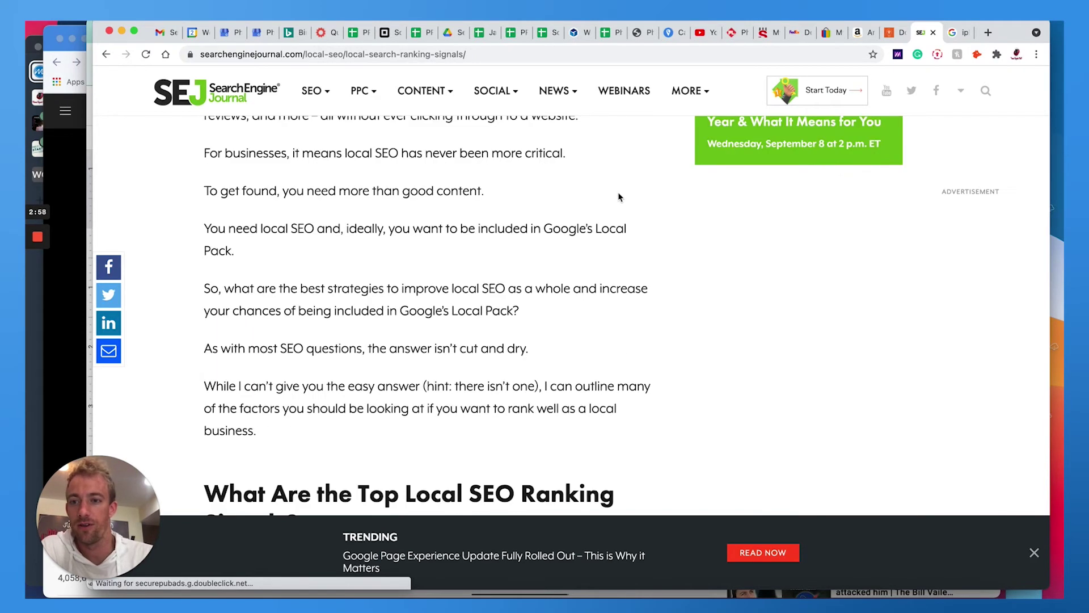
pyautogui.scroll(-8, 618, 196)
pyautogui.scroll(-20, 620, 197)
pyautogui.scroll(-7, 618, 197)
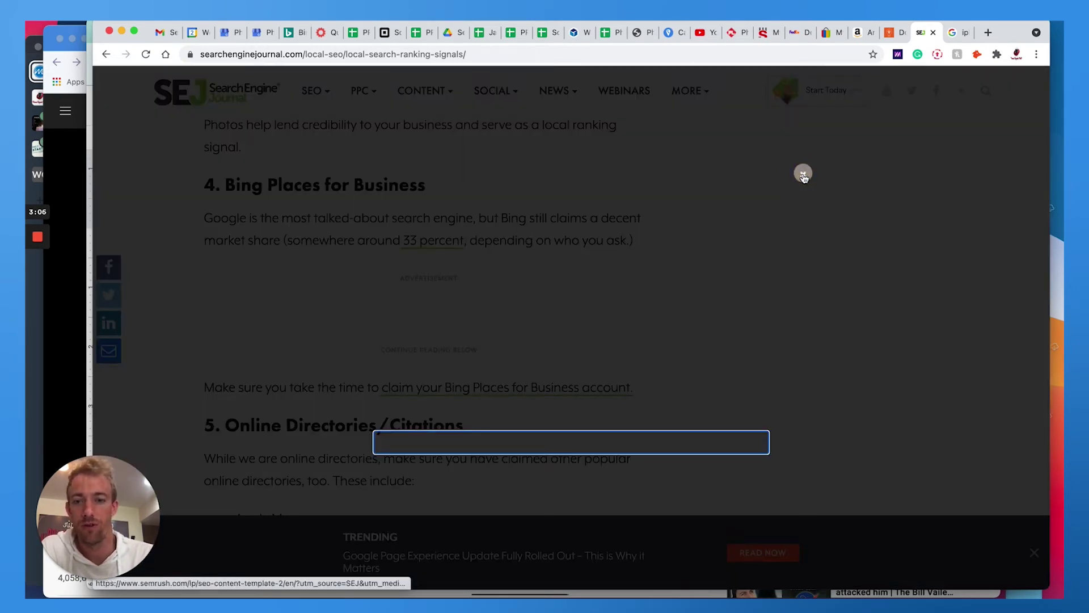
# - Dismiss the popup and scroll to section 8, Reviews with Keywords & Location, and the responses section
pyautogui.click(533, 236)
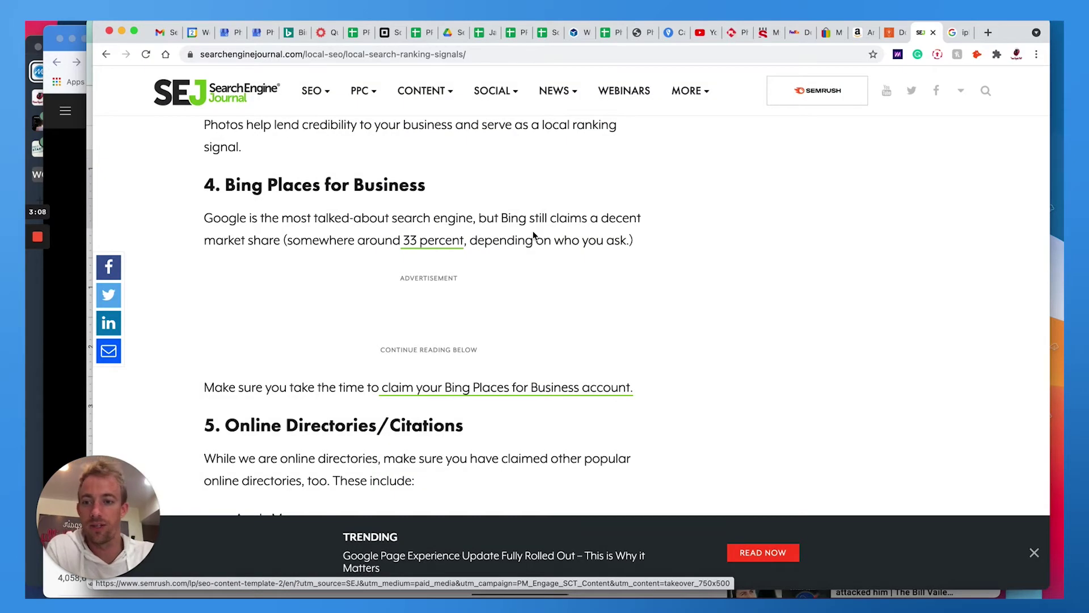
pyautogui.scroll(-7, 534, 235)
pyautogui.scroll(-6, 533, 235)
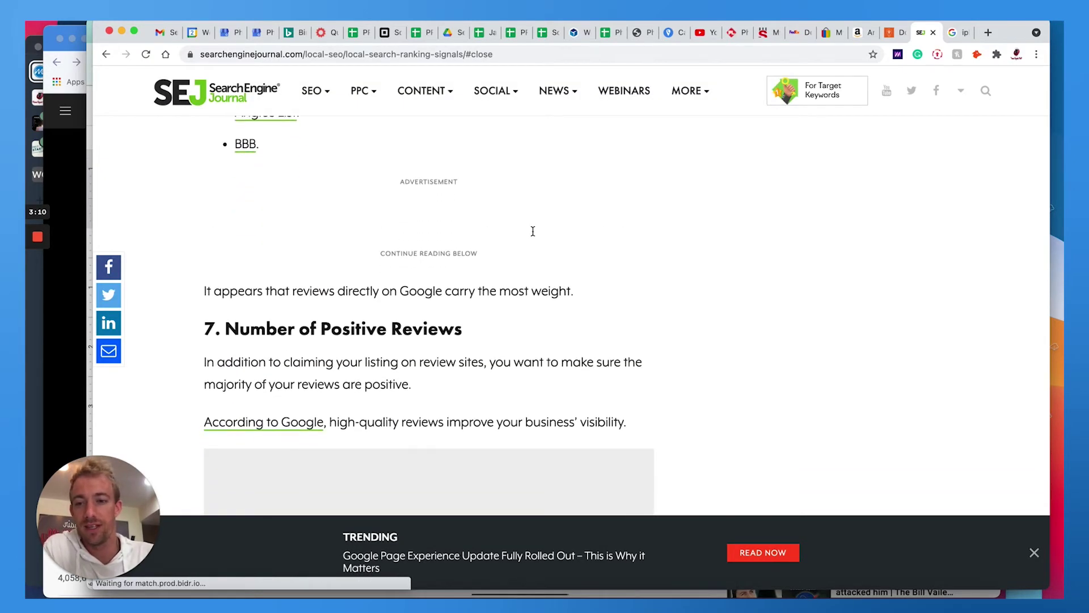
pyautogui.scroll(-4, 533, 236)
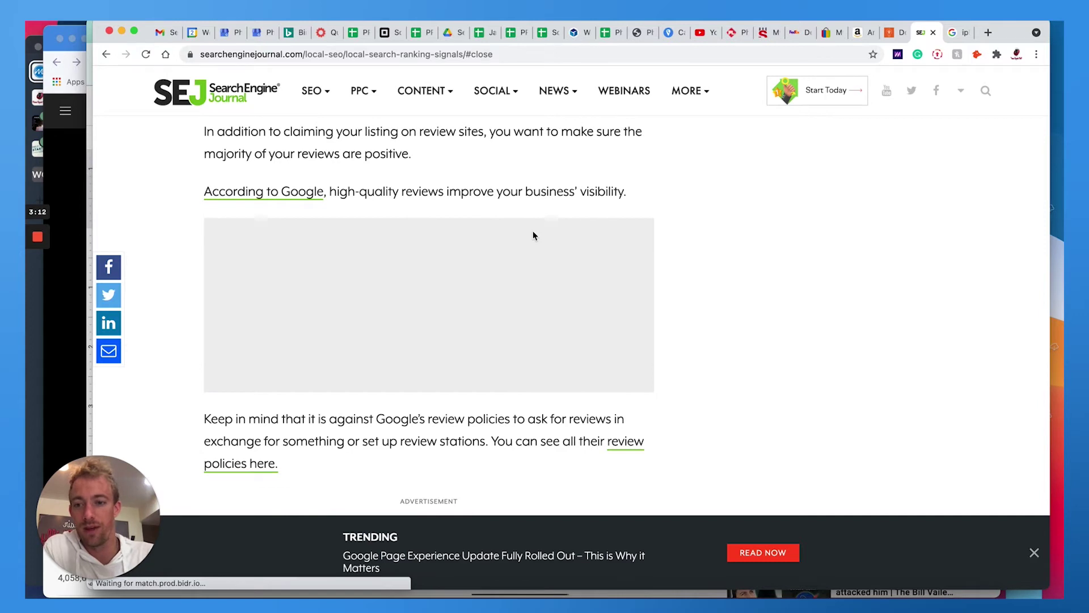
pyautogui.scroll(-3, 533, 236)
pyautogui.scroll(-4, 516, 258)
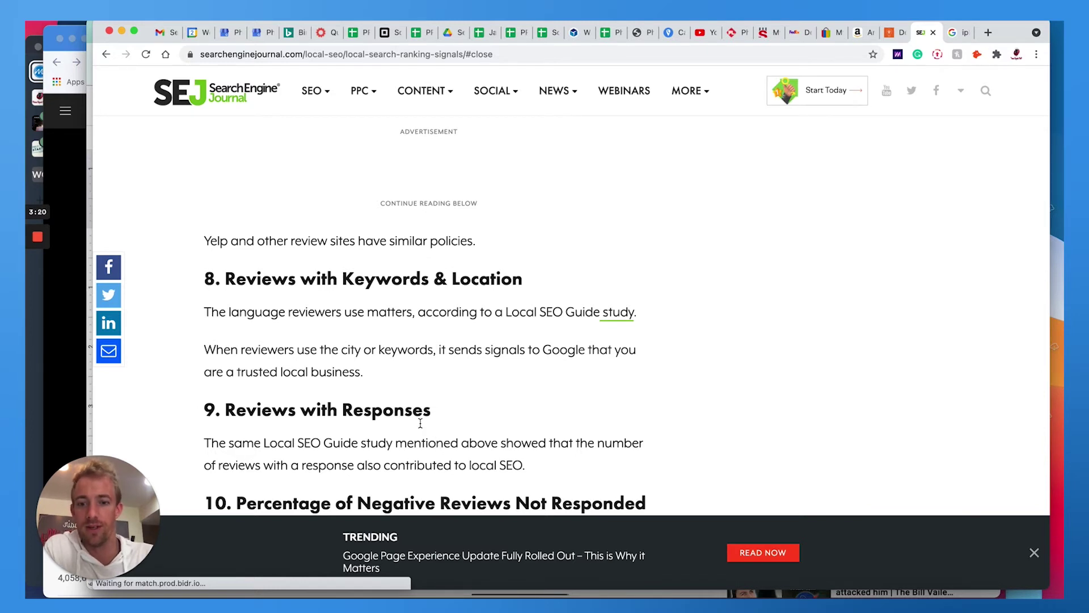
# - Scroll on to section 10, Percentage of Negative Reviews Not Responded To
pyautogui.scroll(-3, 420, 423)
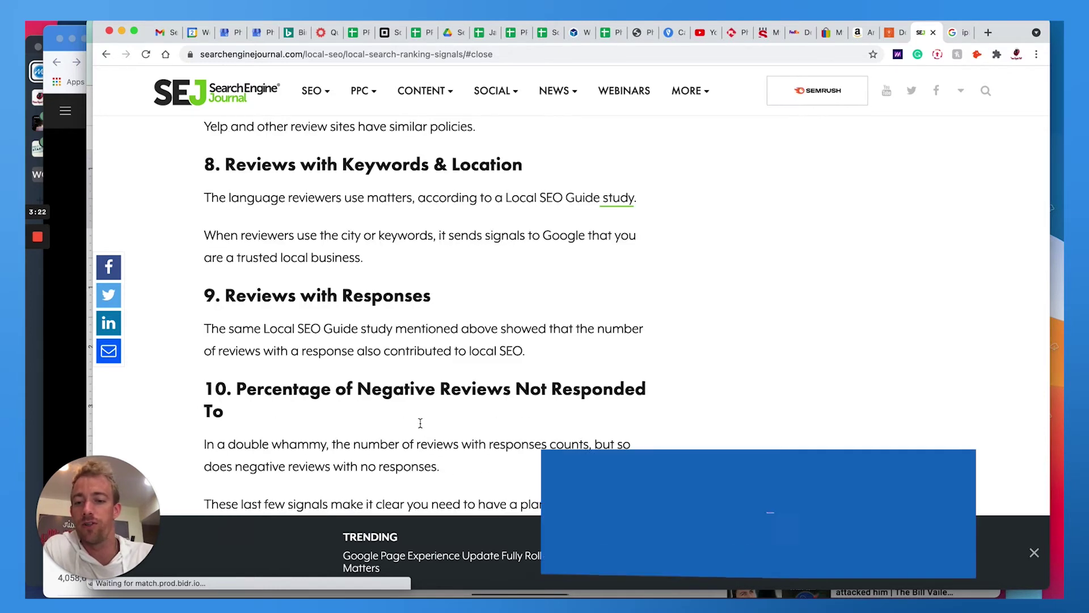
pyautogui.scroll(-1, 421, 427)
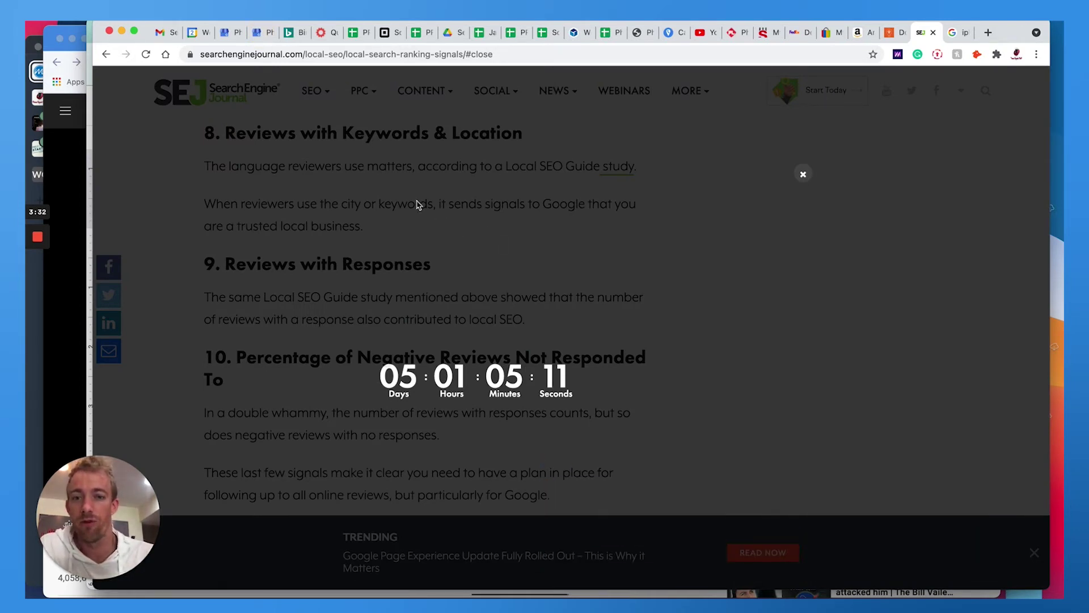
# - Post a reply to the newest review thanking the reviewer by name for getting their iPhone repaired
pyautogui.click(262, 35)
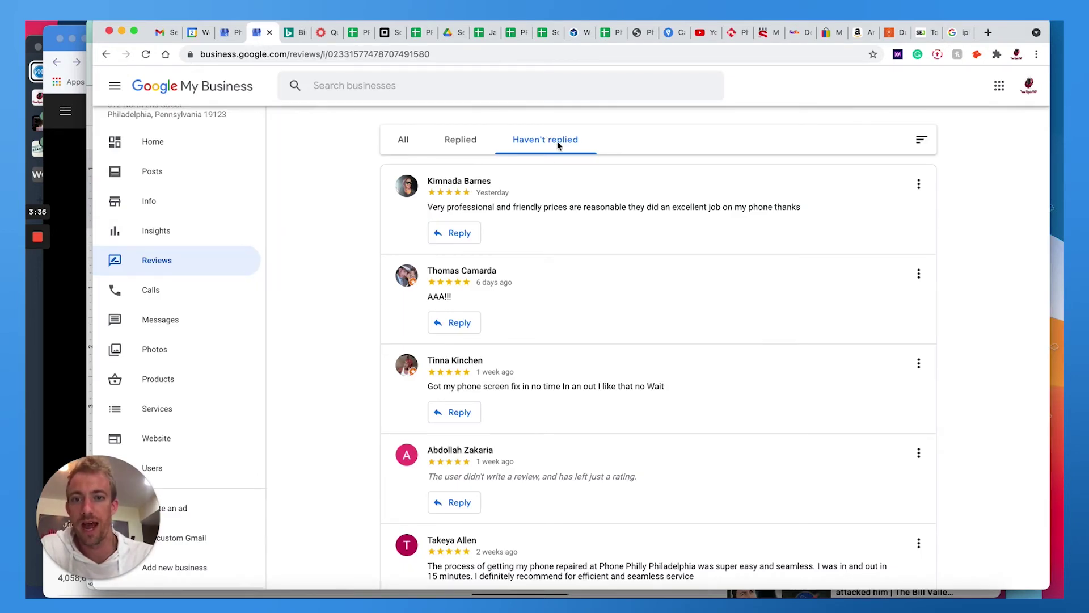
pyautogui.click(453, 233)
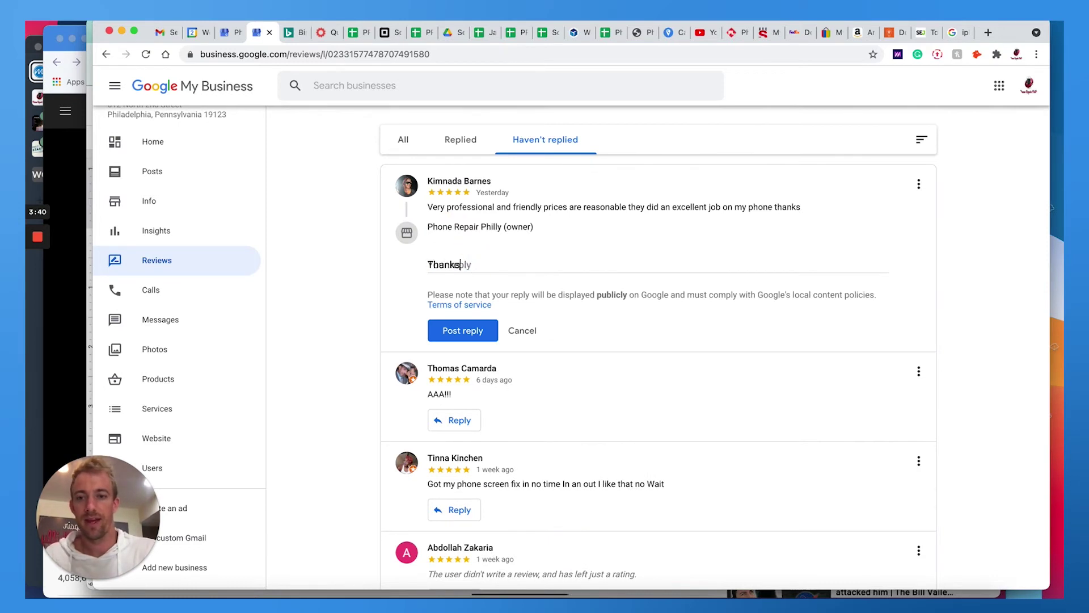
pyautogui.write('Thanks Kimnada for getting your iPhone screen repaired with us!')
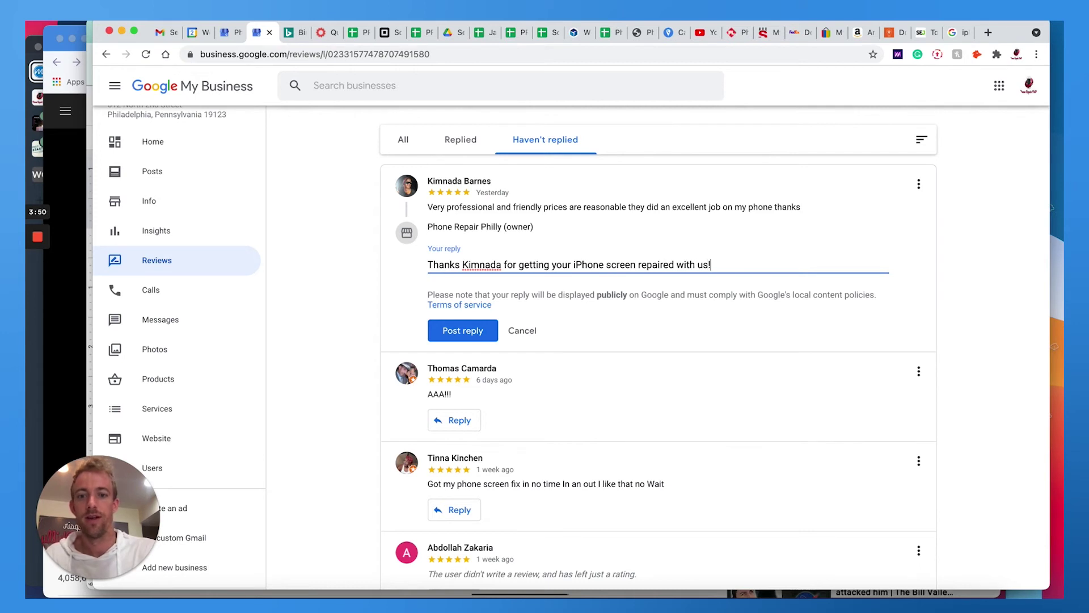
pyautogui.click(461, 331)
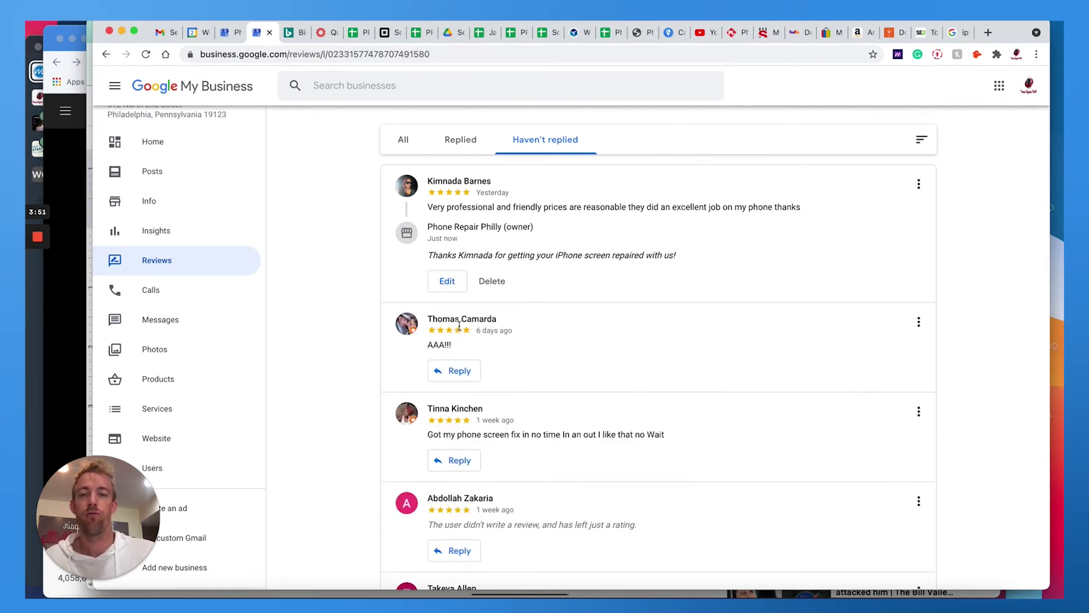
# - Post the reply 'Thanks for choosing our cell phone repair service' to the AAA!!! review
pyautogui.scroll(-1, 459, 326)
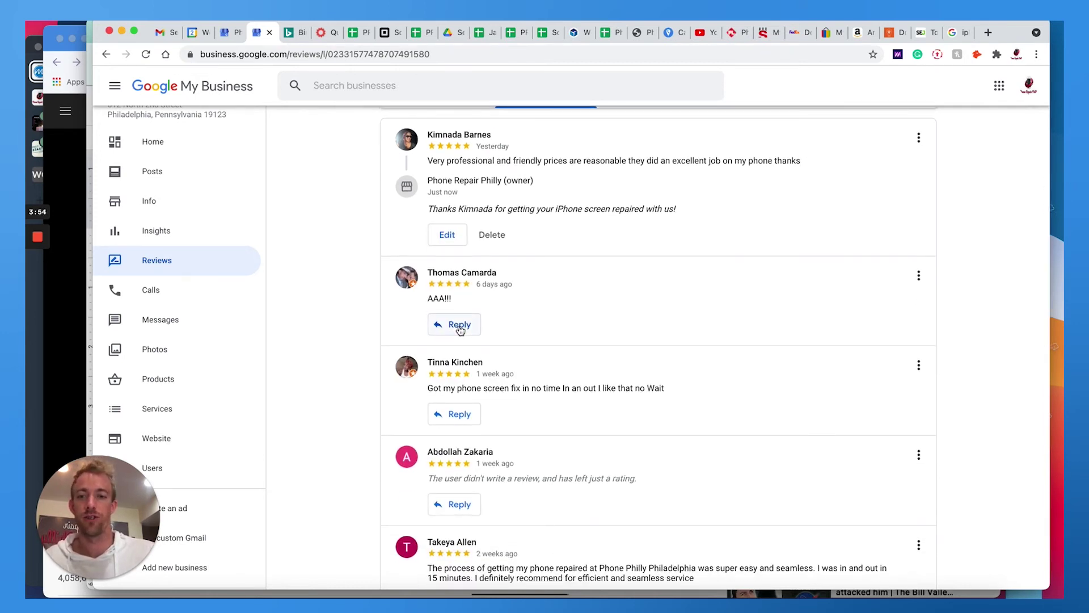
pyautogui.click(460, 326)
pyautogui.write('Thanks for choosing o')
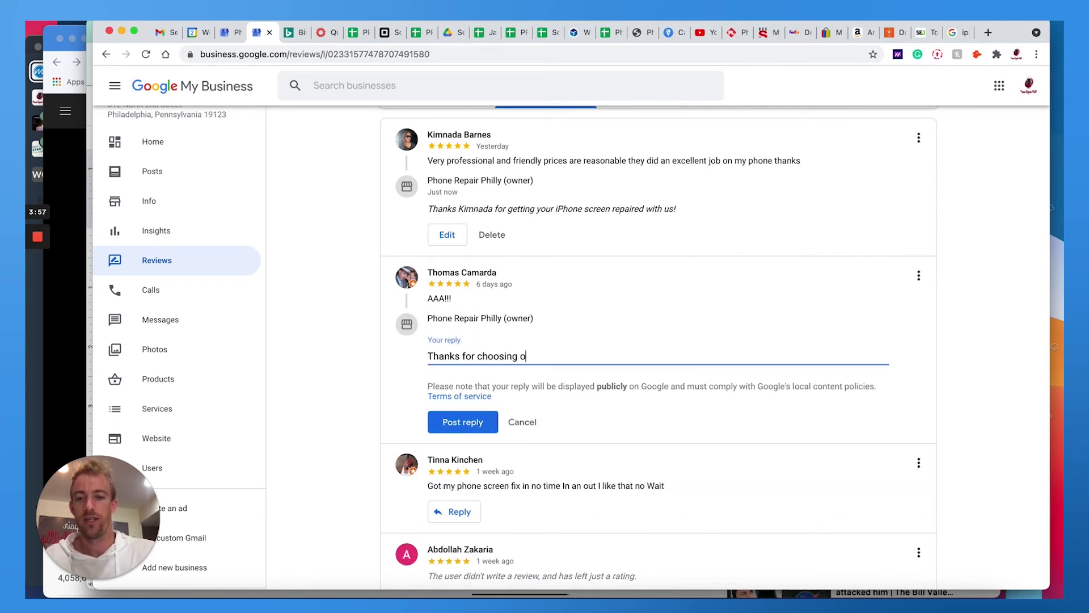
pyautogui.write('ur cell phone r')
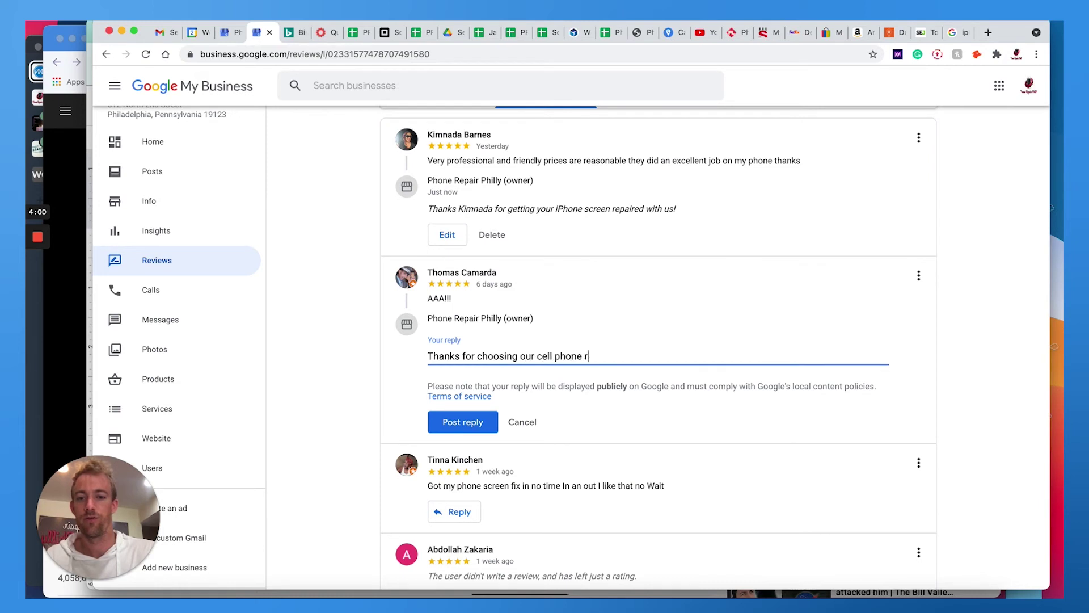
pyautogui.write('epair services!')
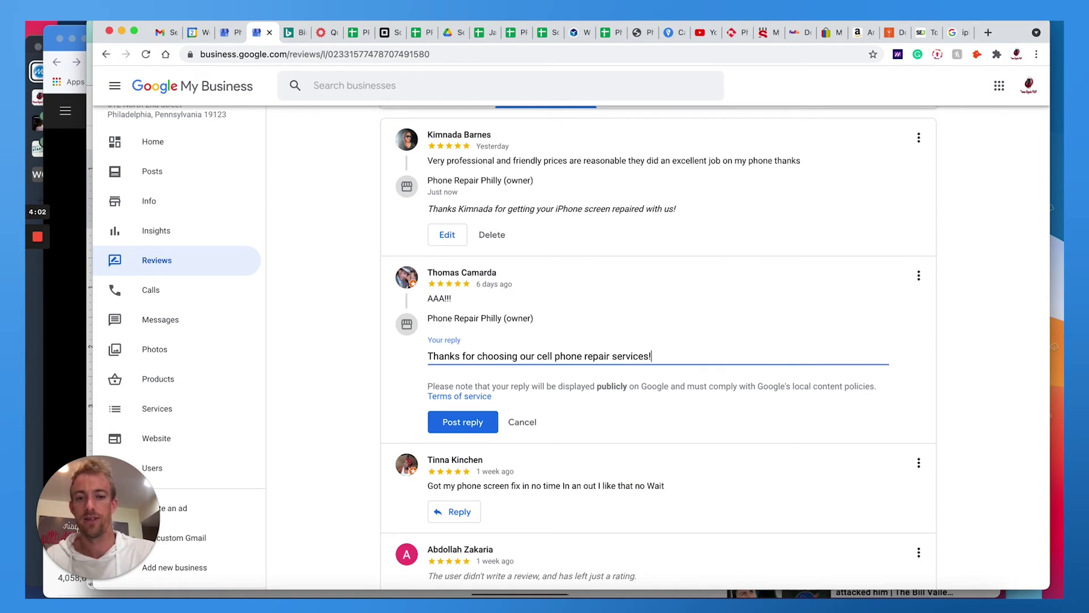
pyautogui.scroll(-1, 459, 436)
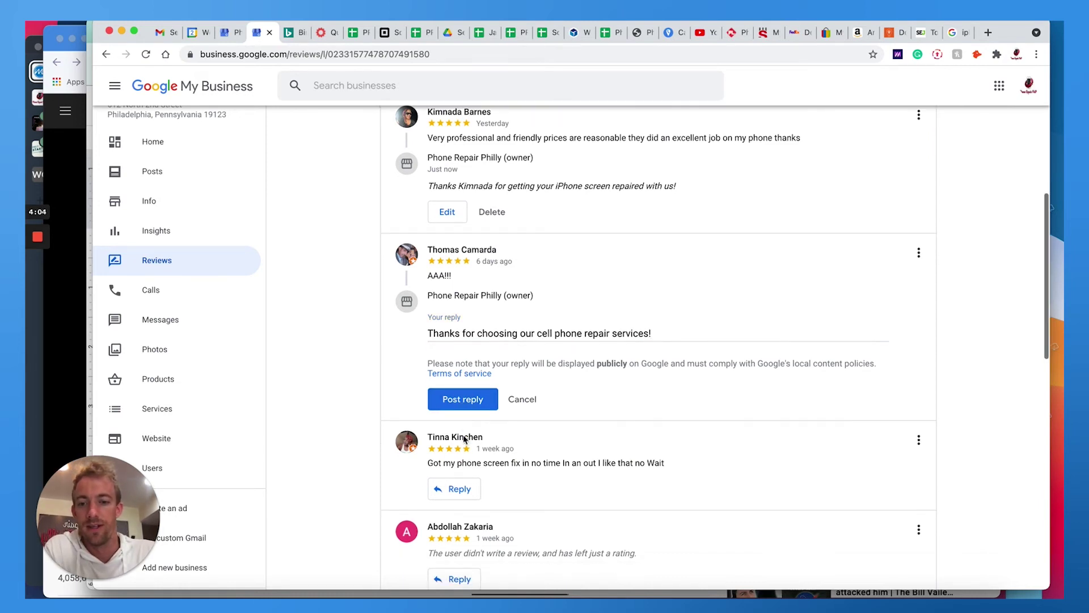
pyautogui.click(465, 401)
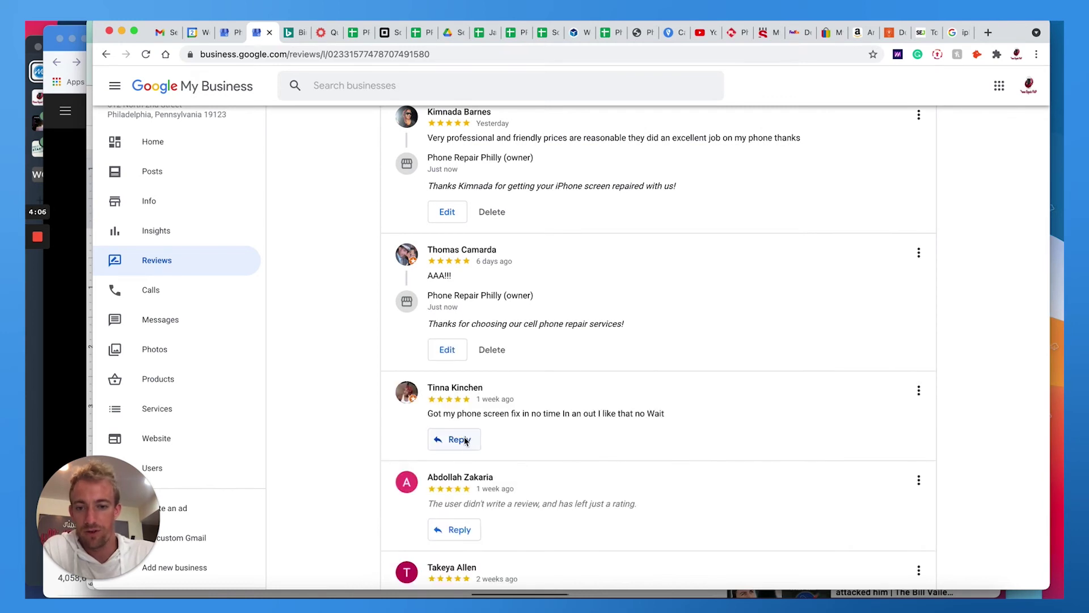
# - Post the reply 'Quick and easy cell phone screen fix thank you' to the next review
pyautogui.click(463, 439)
pyautogui.click(487, 467)
pyautogui.write('Qu')
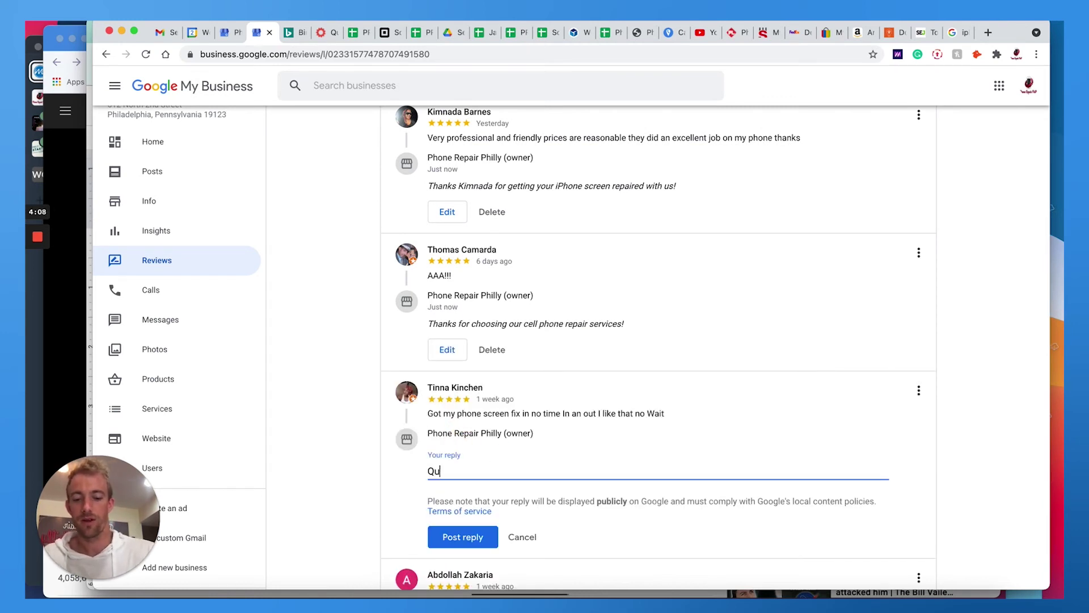
pyautogui.write('ick and eas')
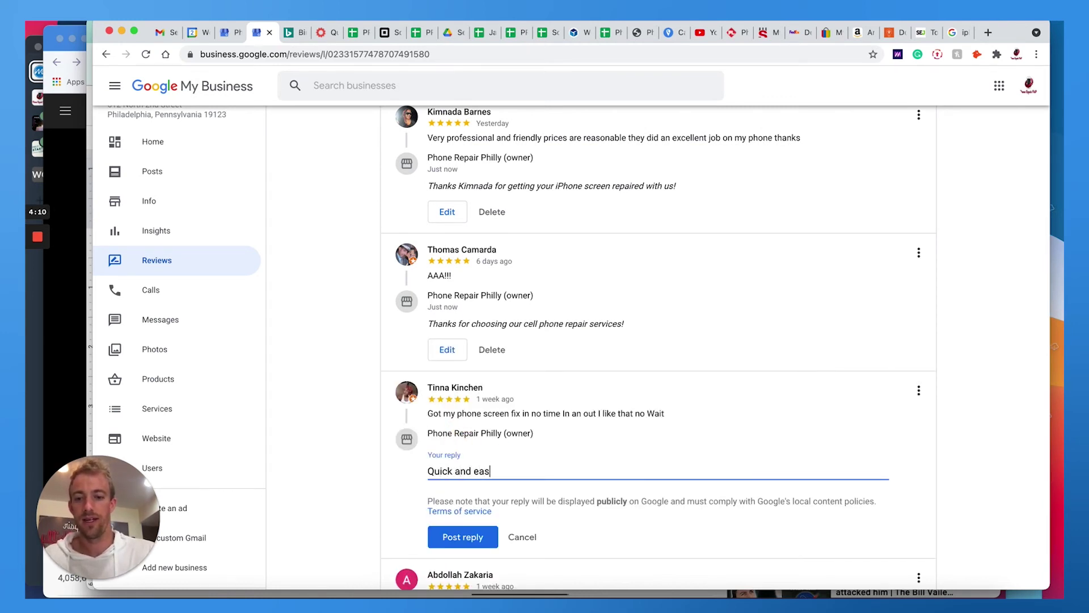
pyautogui.write('y cell phone screen fix thank you!')
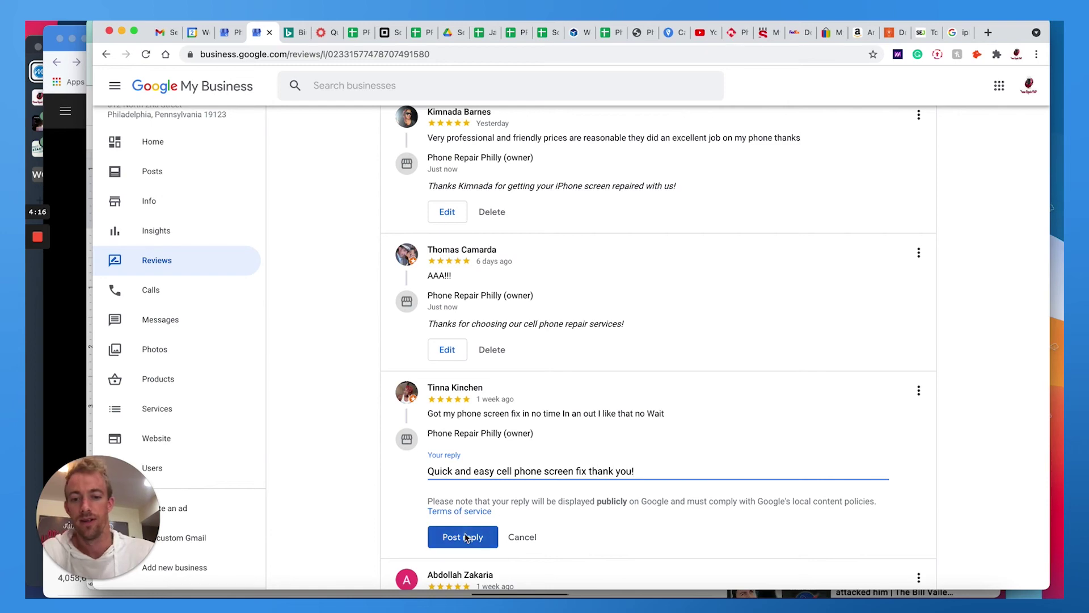
pyautogui.click(463, 536)
pyautogui.scroll(-1, 523, 368)
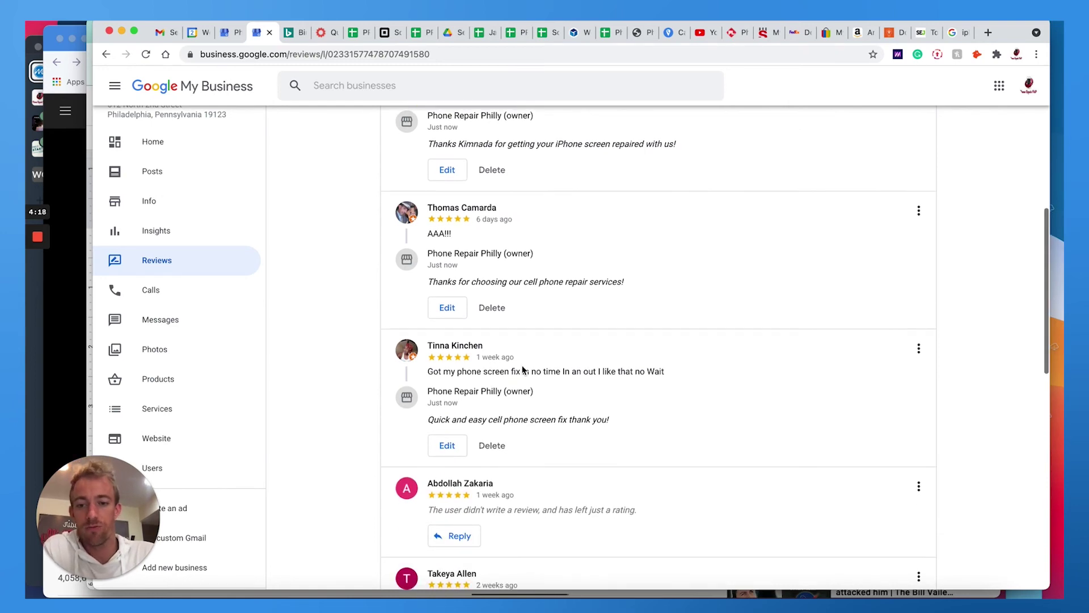
pyautogui.scroll(-5, 523, 368)
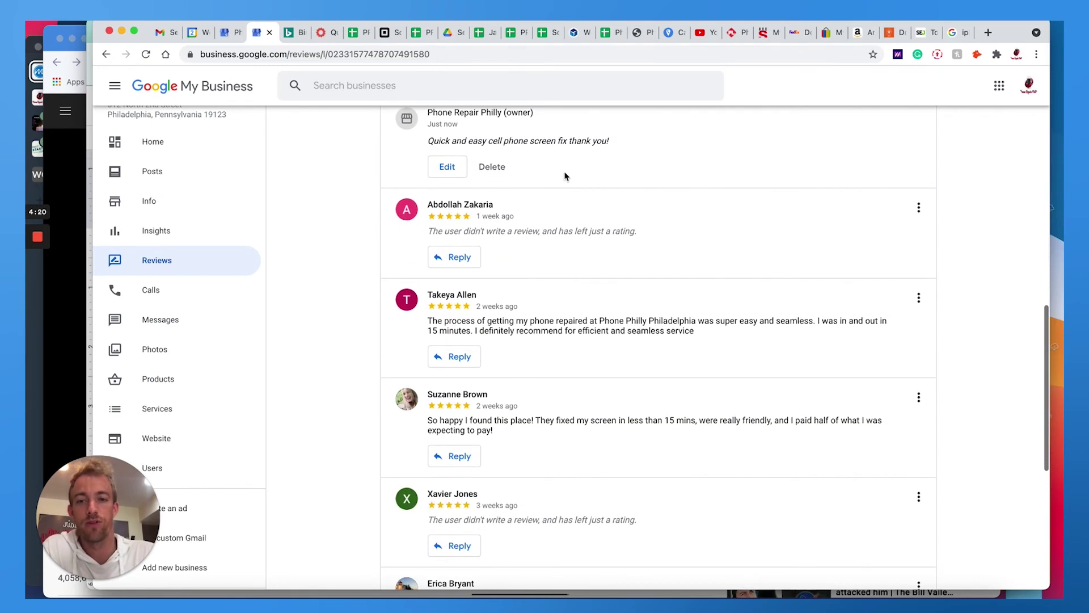
pyautogui.scroll(10, 561, 171)
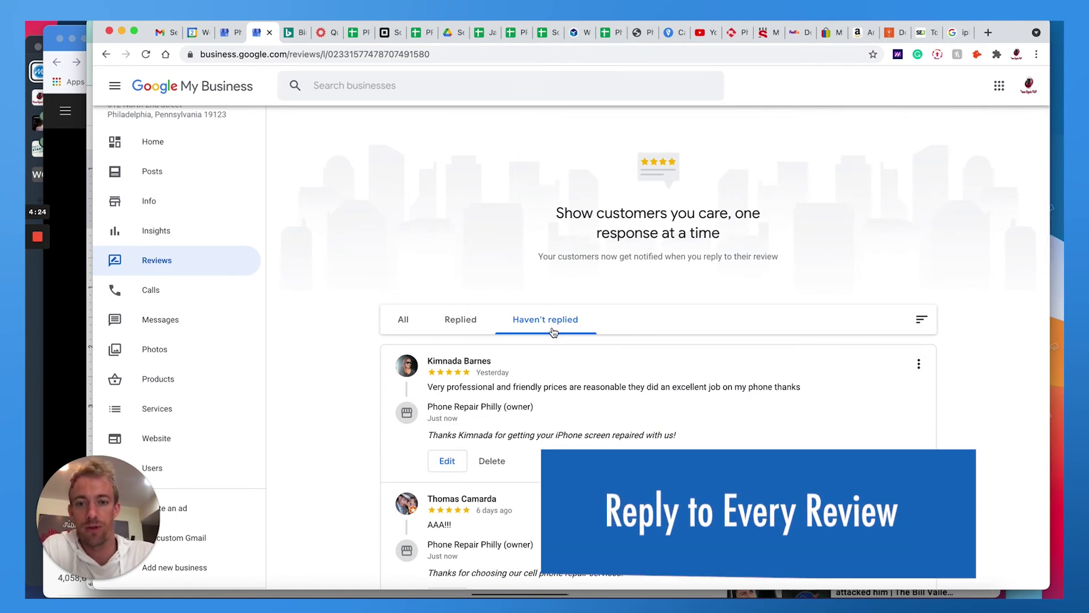
pyautogui.scroll(-4, 540, 349)
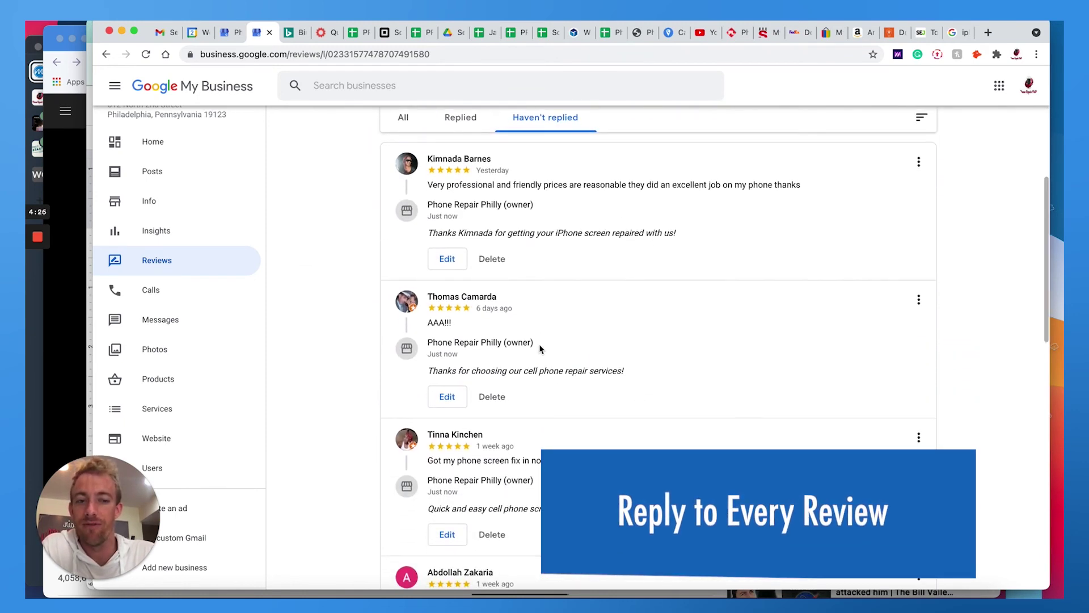
pyautogui.scroll(-4, 540, 349)
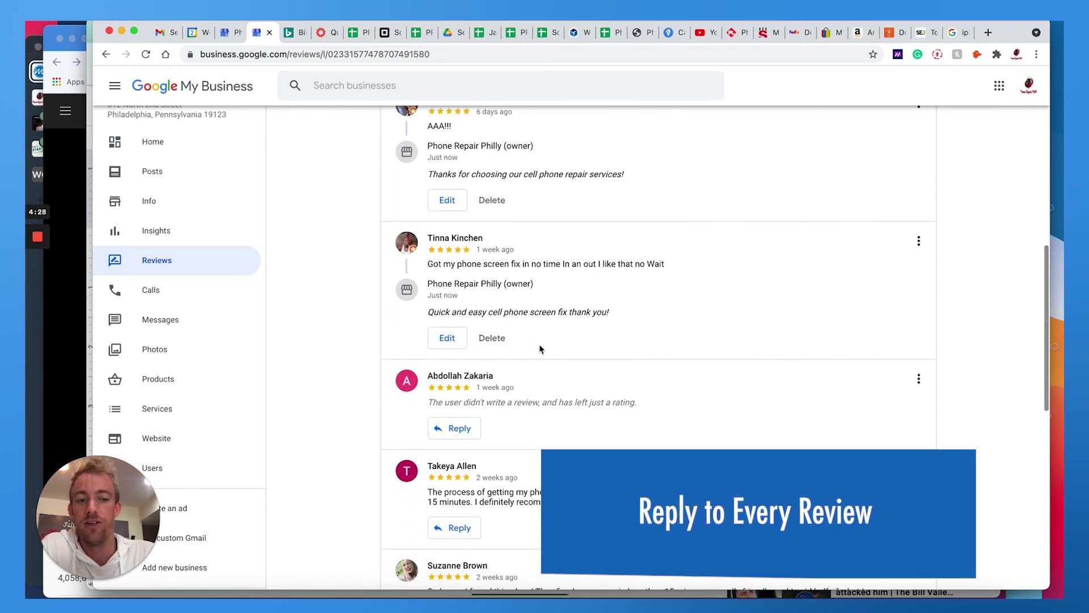
pyautogui.scroll(-3, 539, 344)
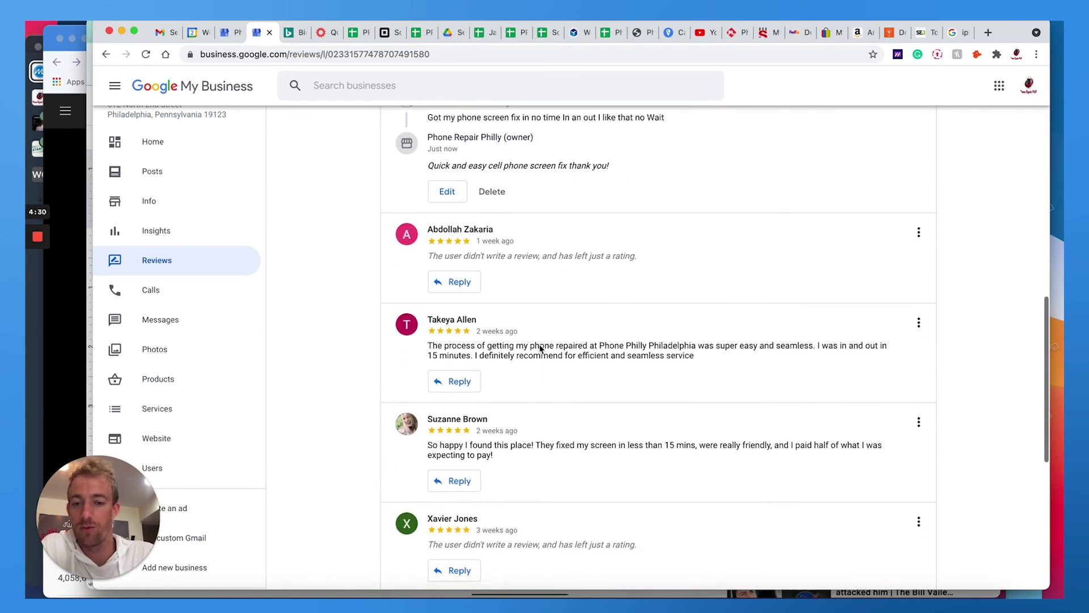
pyautogui.scroll(-1, 538, 345)
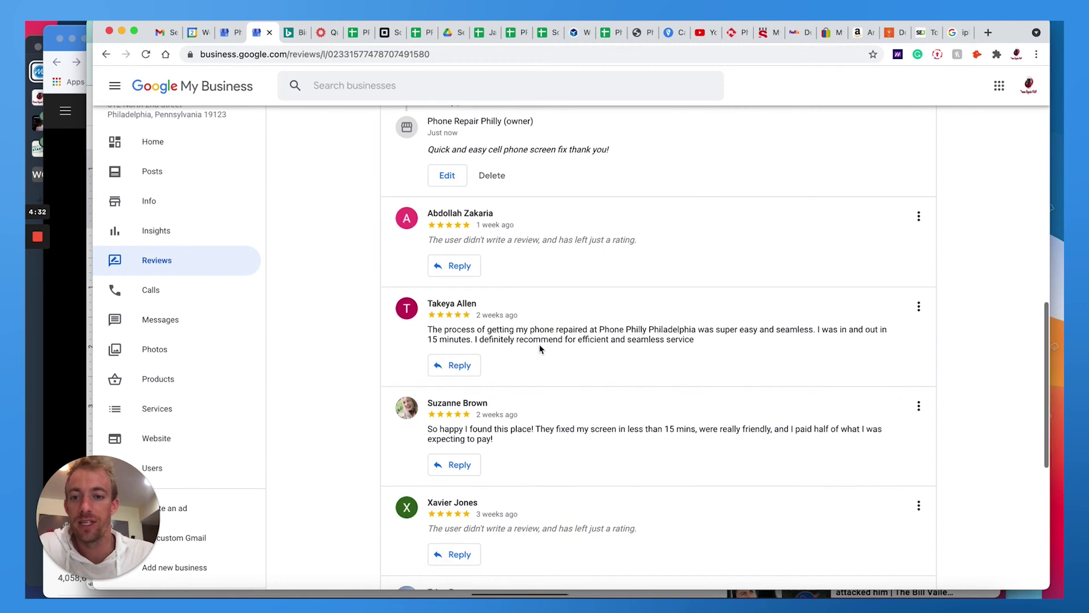